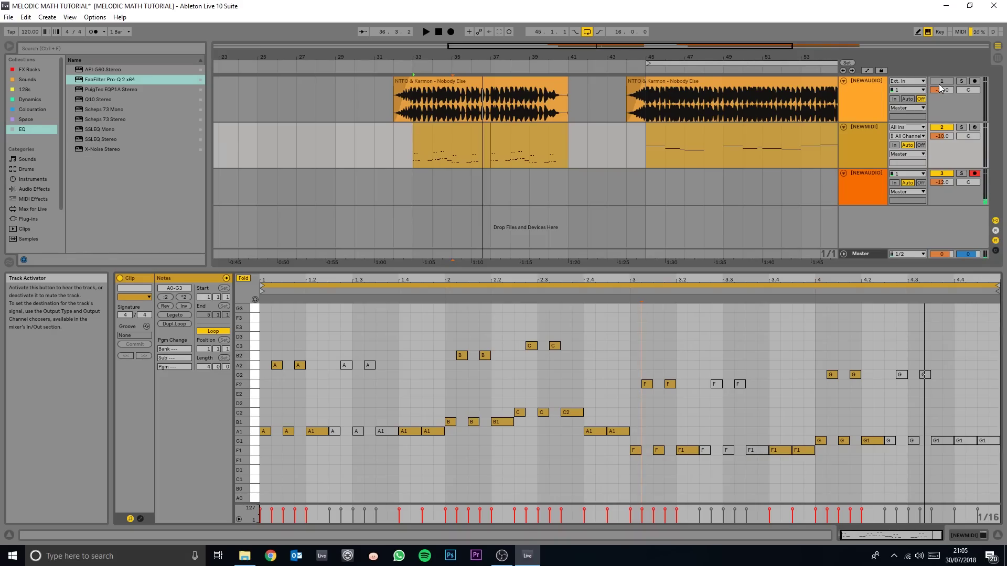
- Play the first "NTFO & Karmon - Nobody Else" audio clip with the first audio track active and the MIDI track muted
click(941, 127)
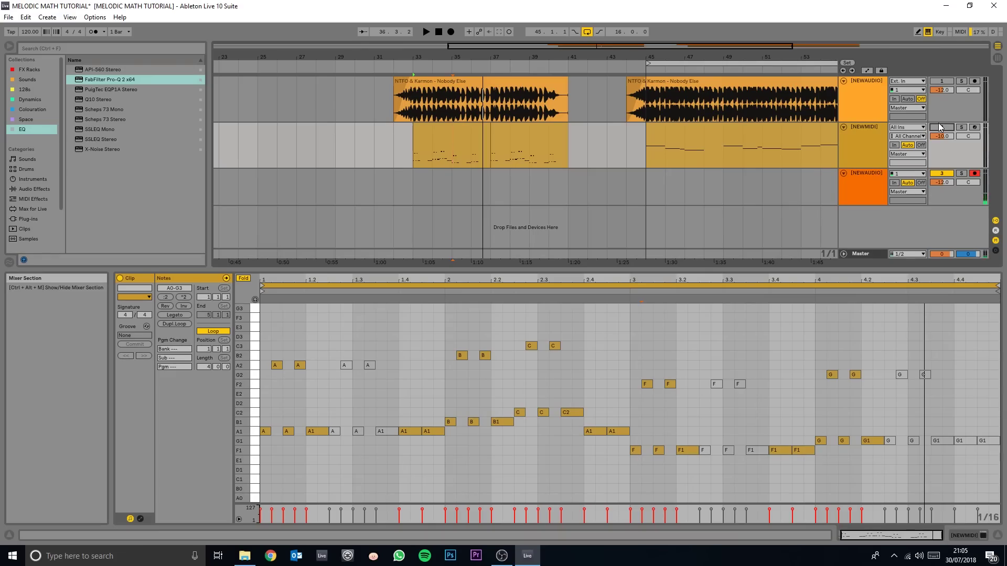
click(941, 81)
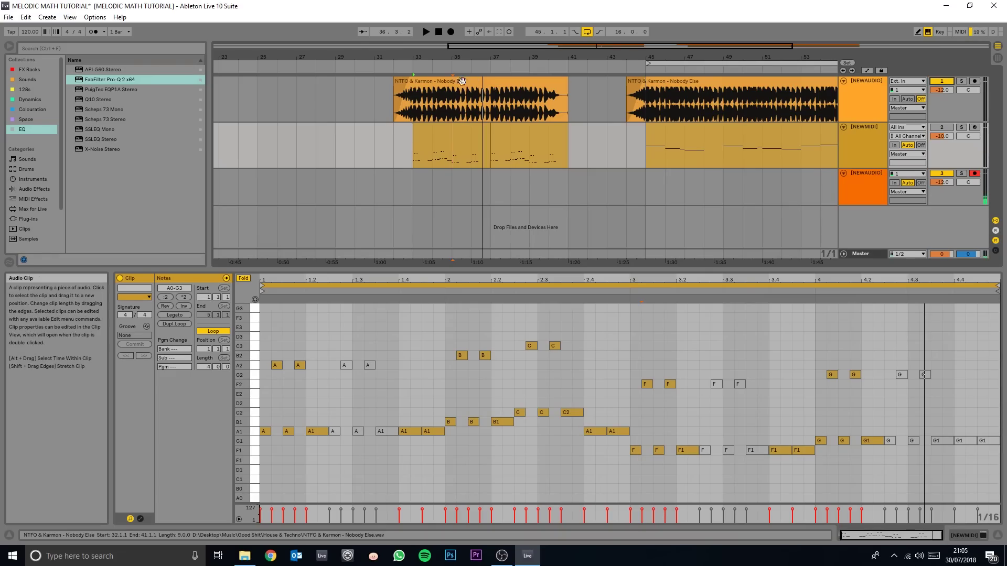
click(395, 68)
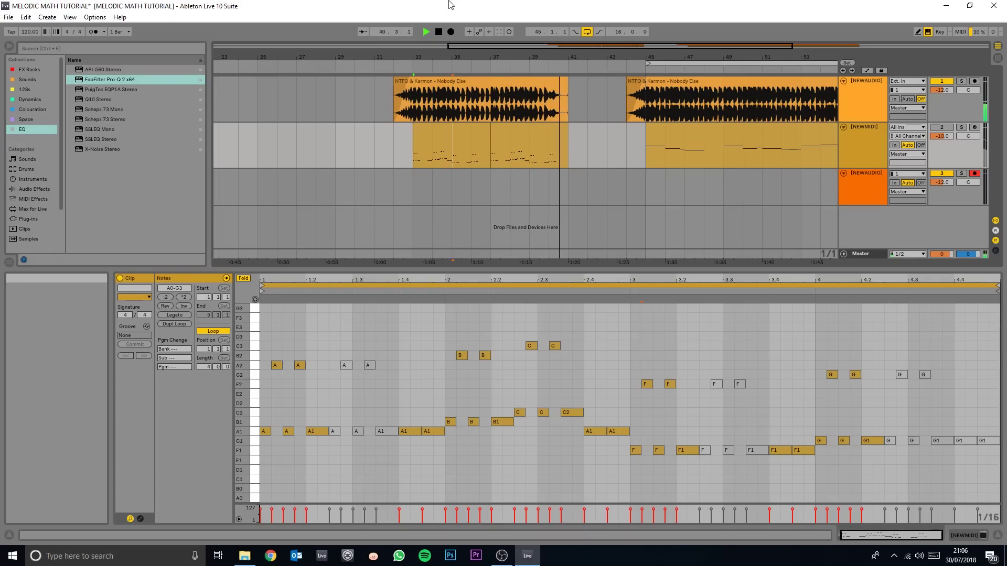
key(space)
- Open the bassline MIDI clip at bar 33 and compare its notes with Fold off and on
key(minus)
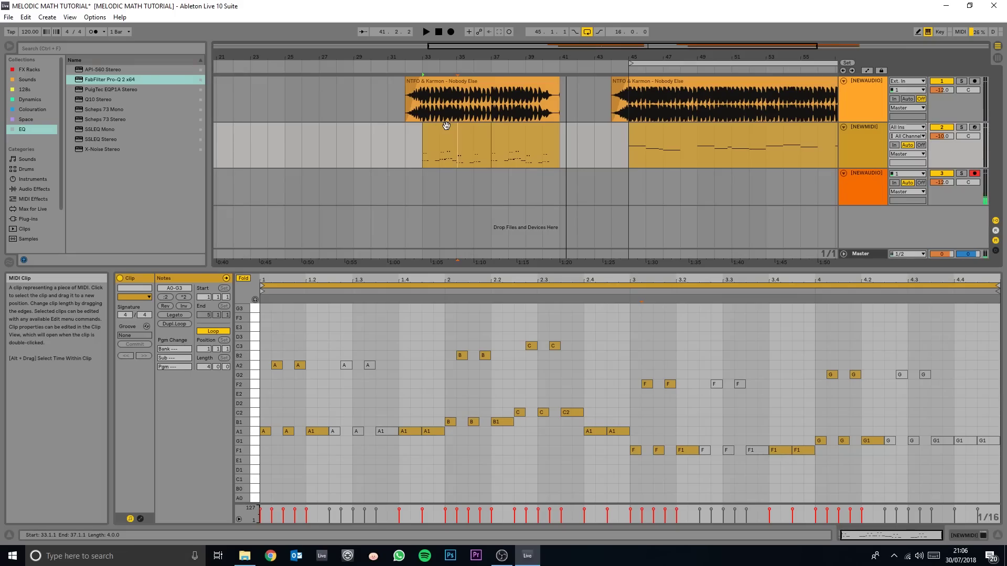
click(446, 125)
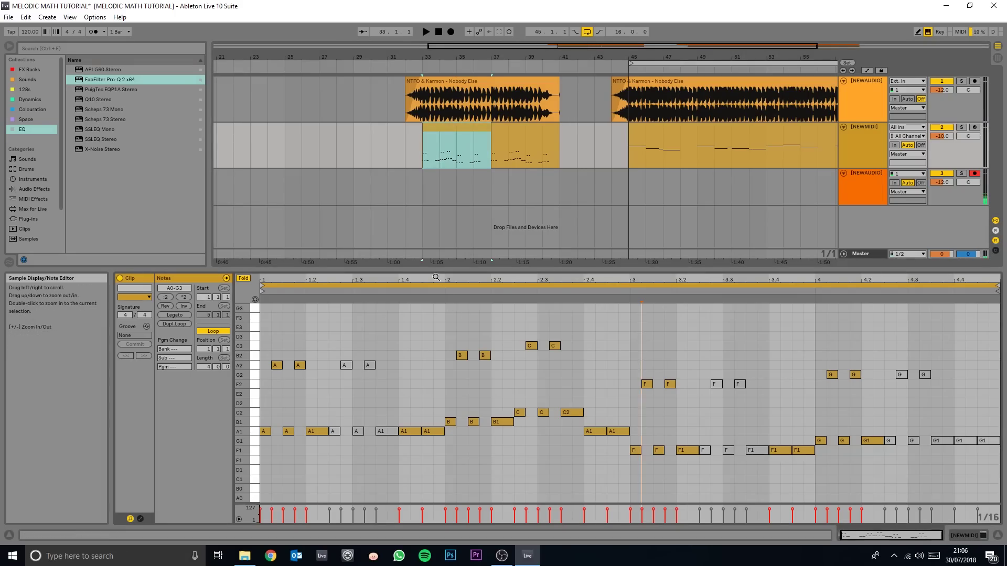
click(424, 322)
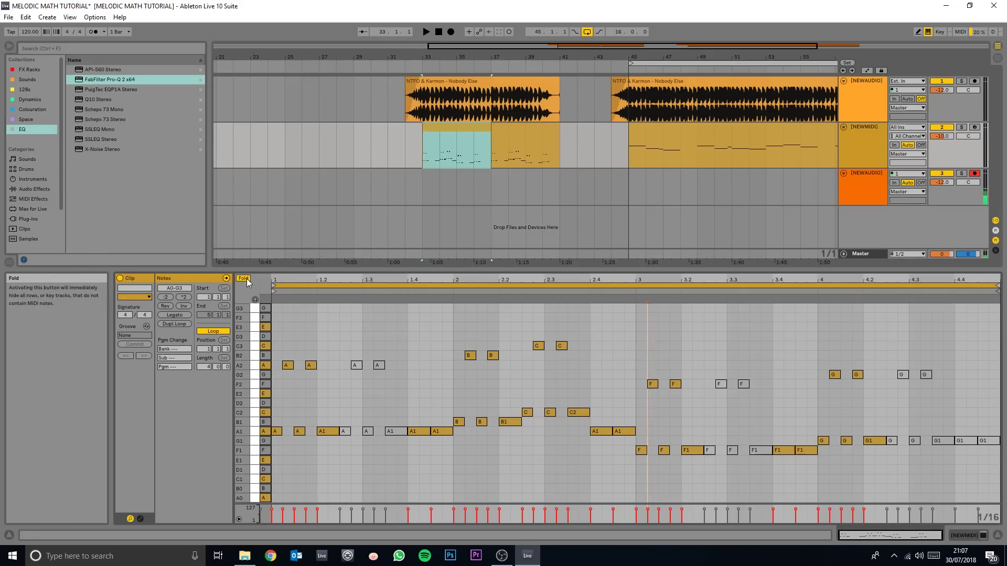
key(f)
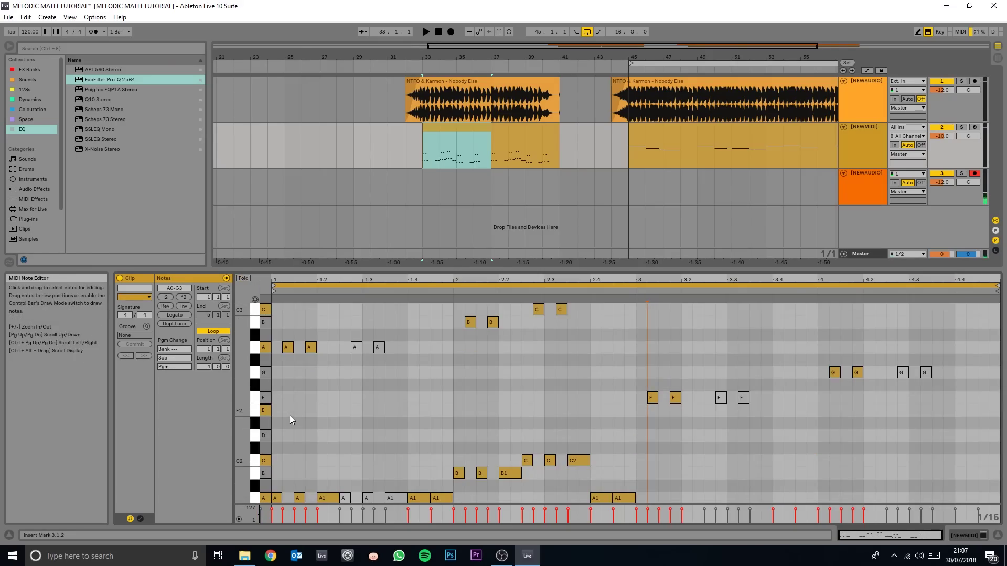
scroll(294, 414, down, 2)
click(243, 278)
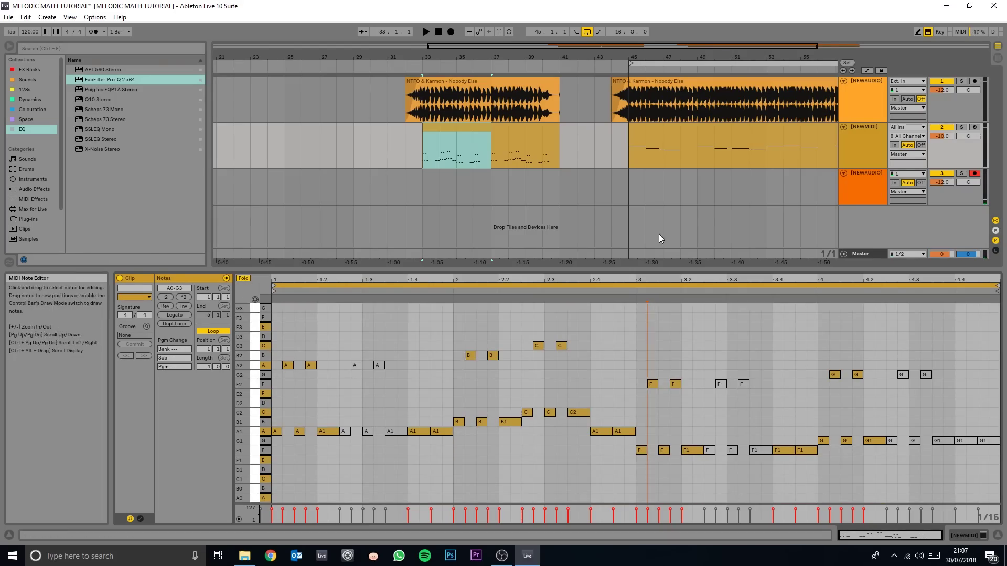
- Play the bassline MIDI clip with the audio track muted and the MIDI track active
click(940, 81)
key(space)
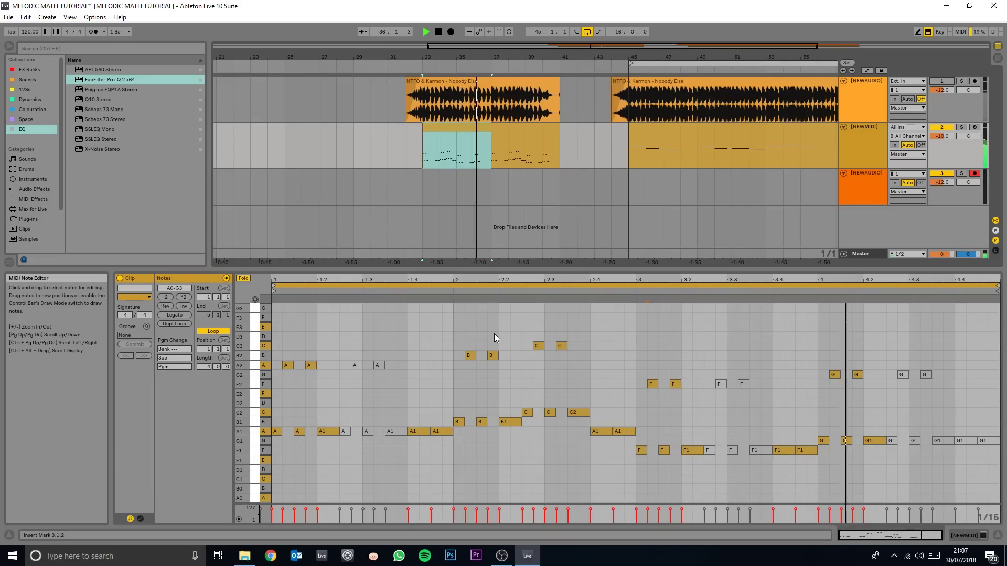
key(space)
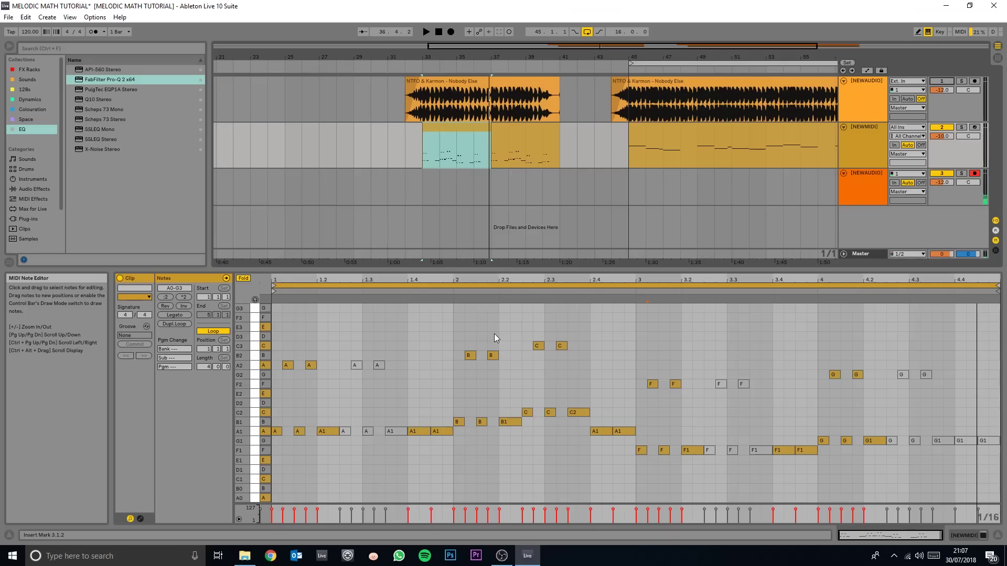
- Highlight the opening octave A-note motif of the bassline and the A1 pair that closes bar 1
drag(334, 351, 277, 432)
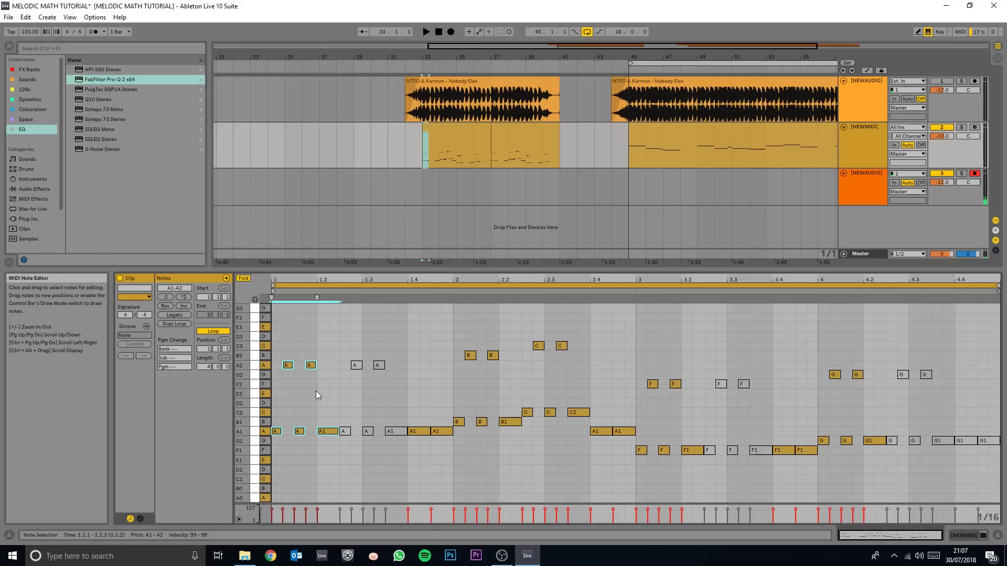
drag(328, 357, 274, 428)
drag(414, 412, 435, 435)
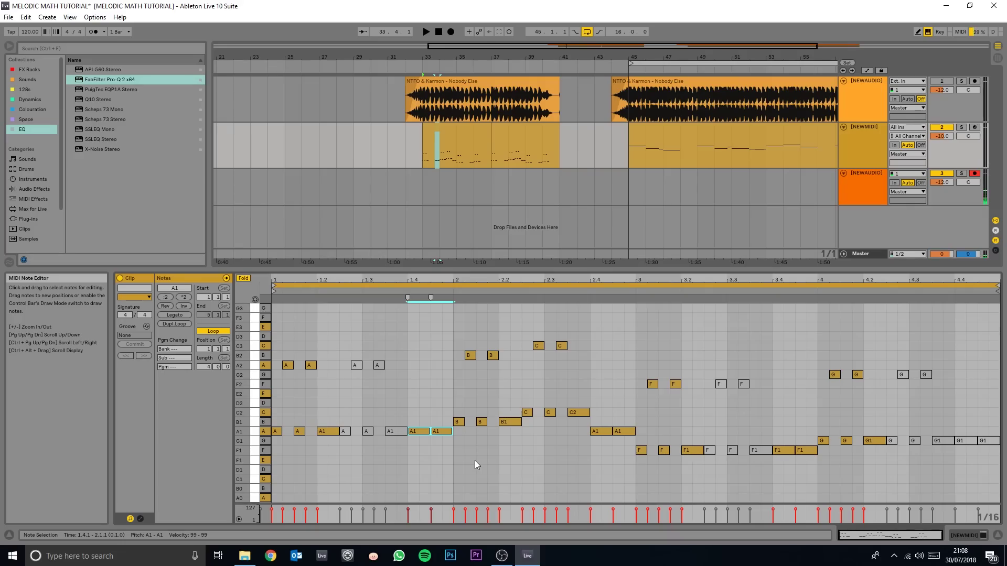
drag(325, 357, 279, 427)
drag(416, 416, 445, 435)
- Highlight the repeated note groups on B, C, F and G across bars 2 to 4, and clear the selection
drag(460, 338, 514, 423)
drag(521, 338, 632, 446)
drag(636, 355, 694, 450)
drag(783, 413, 806, 458)
drag(833, 351, 897, 445)
click(776, 361)
click(408, 386)
- Highlight the deactivated A notes in bar 1 and single out the motif's individual active notes to examine their lengths
drag(342, 360, 399, 434)
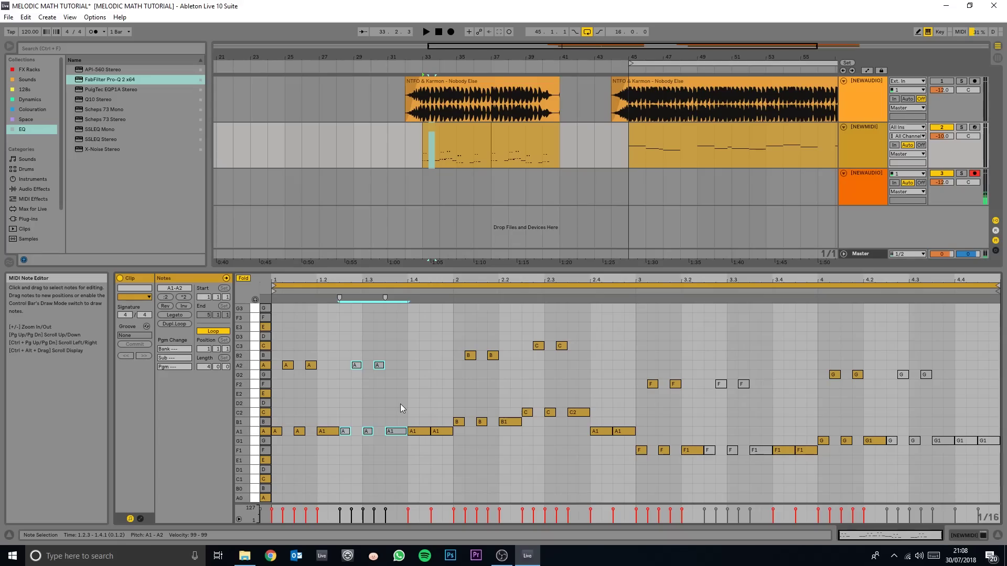
click(436, 366)
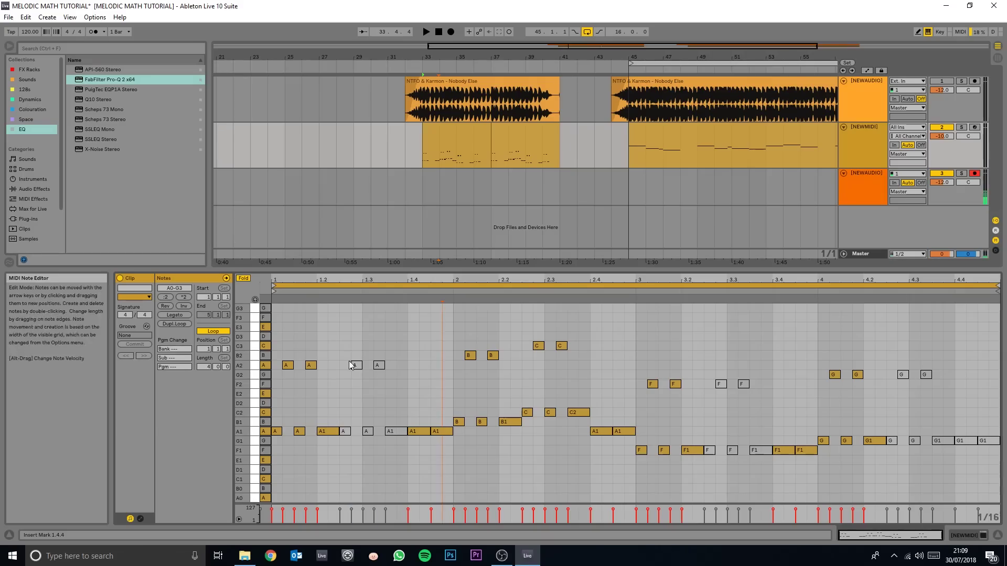
click(289, 393)
click(300, 430)
click(311, 366)
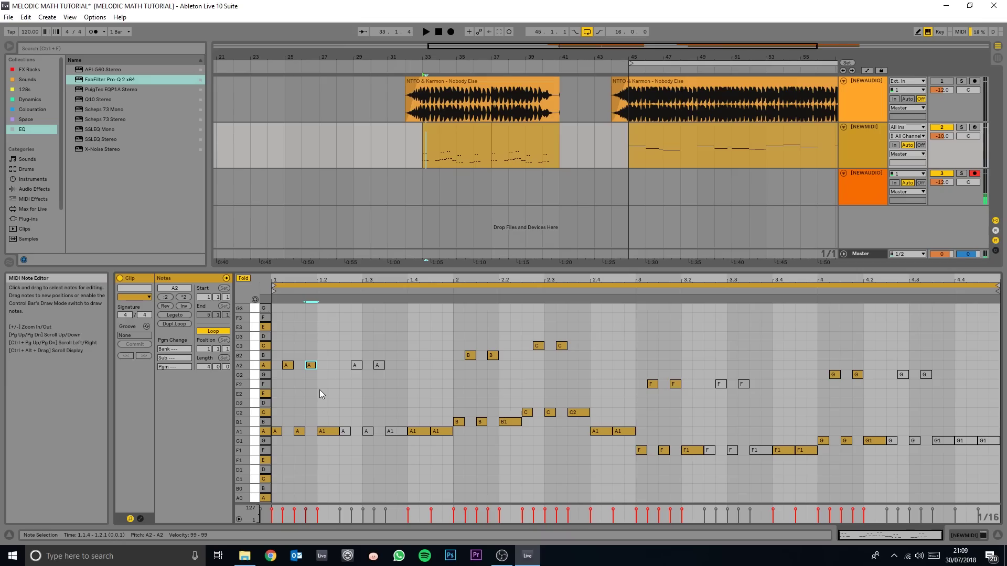
click(326, 433)
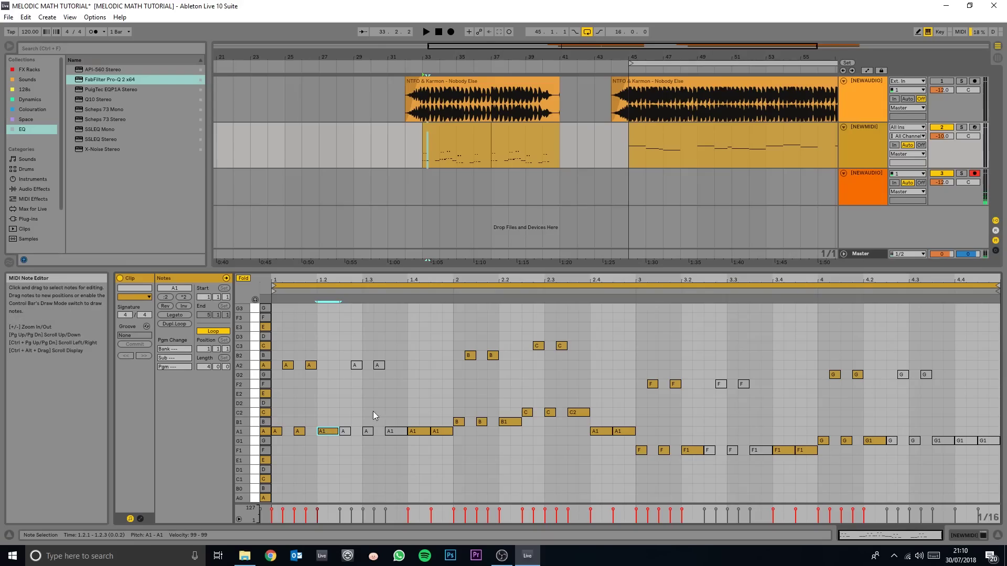
drag(434, 434, 434, 432)
click(281, 406)
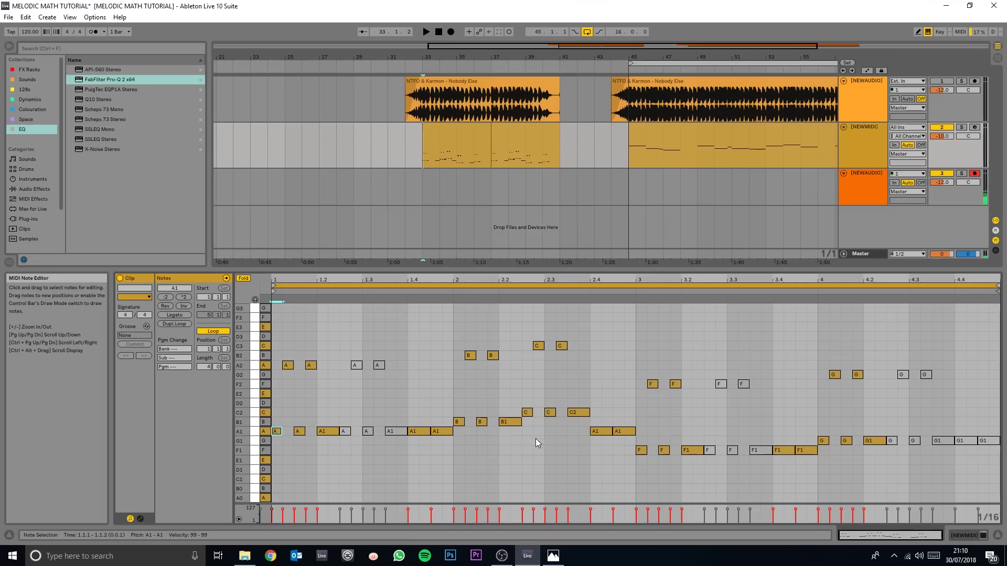
click(444, 395)
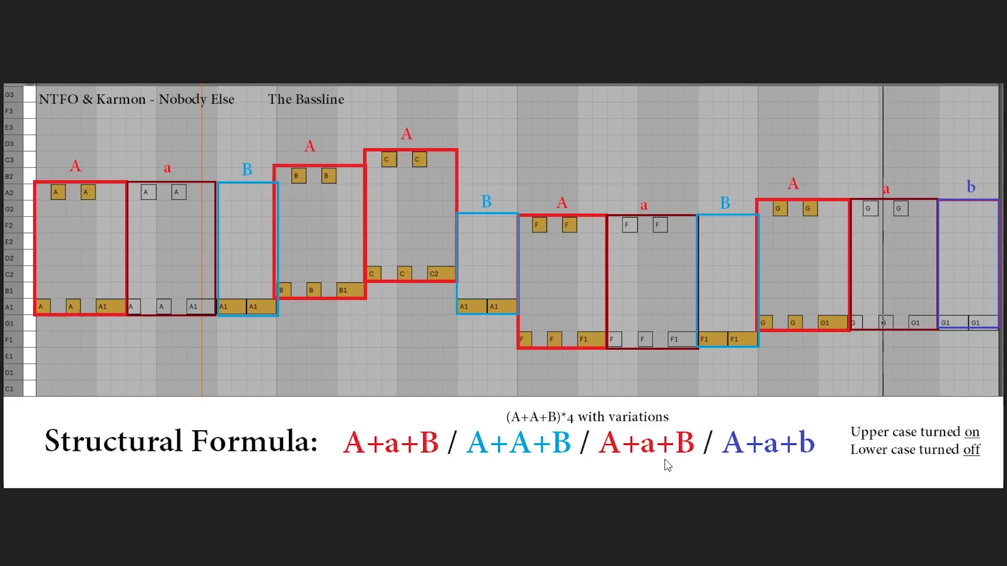
- View the bassline's melodic contour diagram in Photos and return to Ableton Live
key(Right)
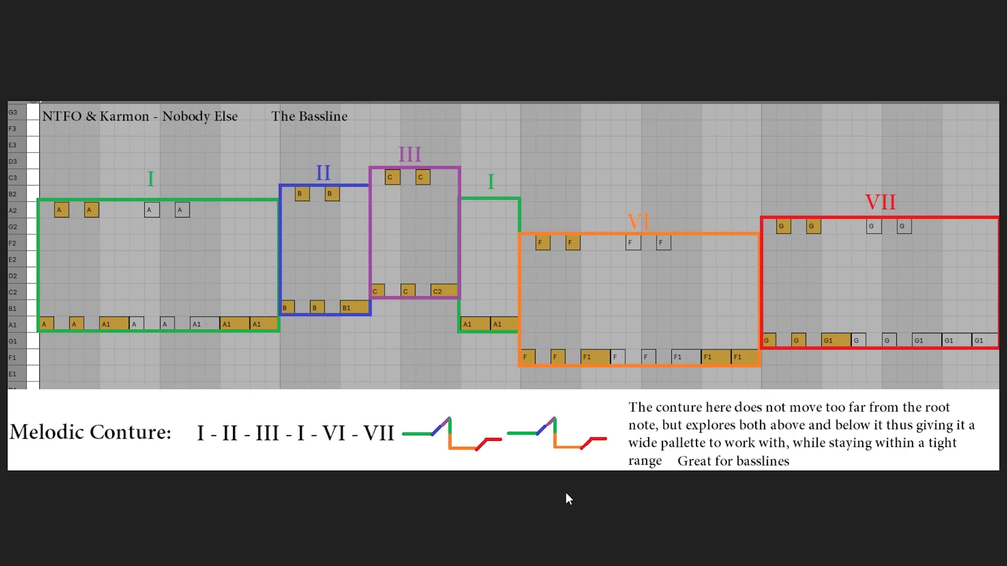
key(Escape)
click(527, 556)
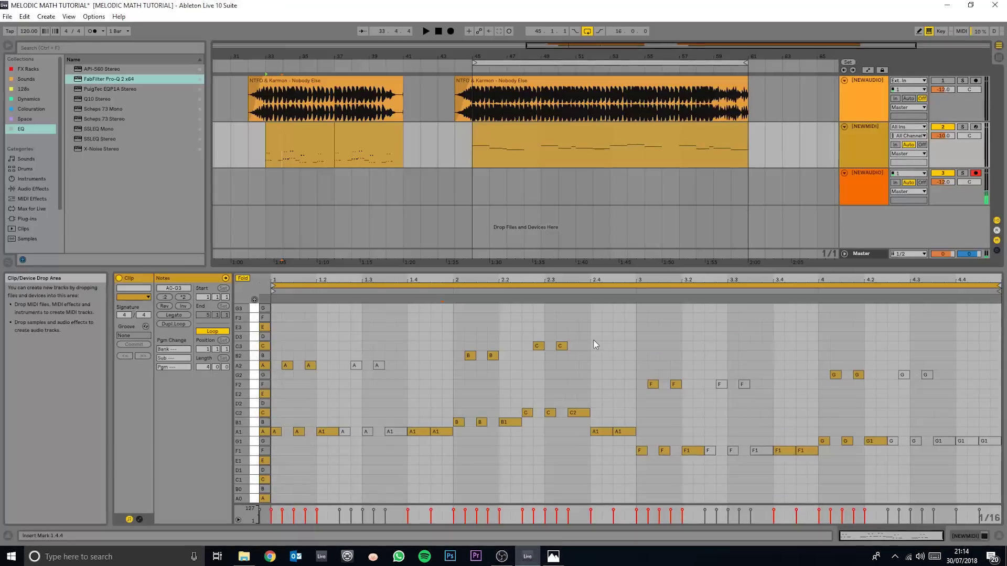
- Open the melody MIDI clip at bar 45 and play the matching audio section, turning off the arrangement loop
click(519, 128)
click(420, 374)
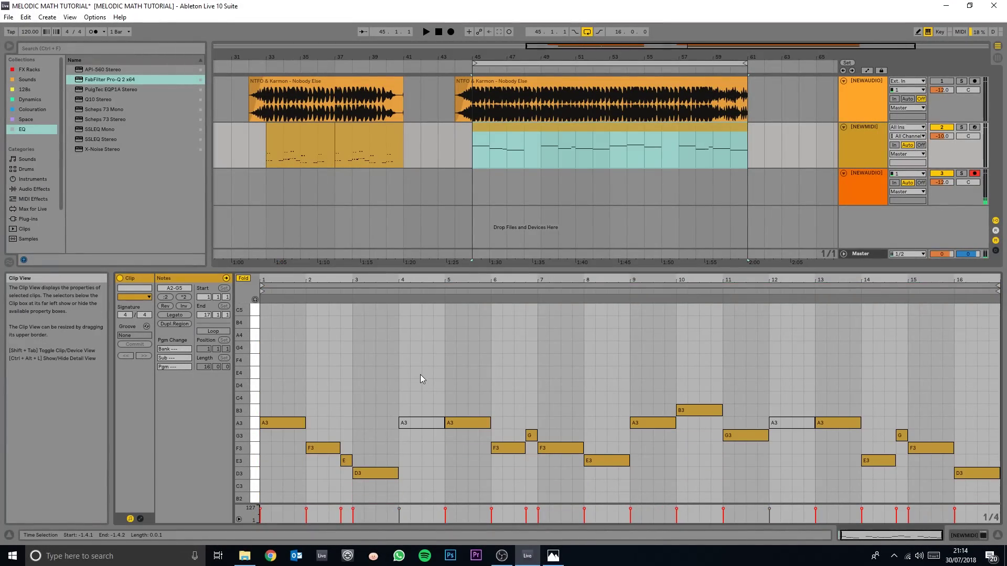
click(465, 67)
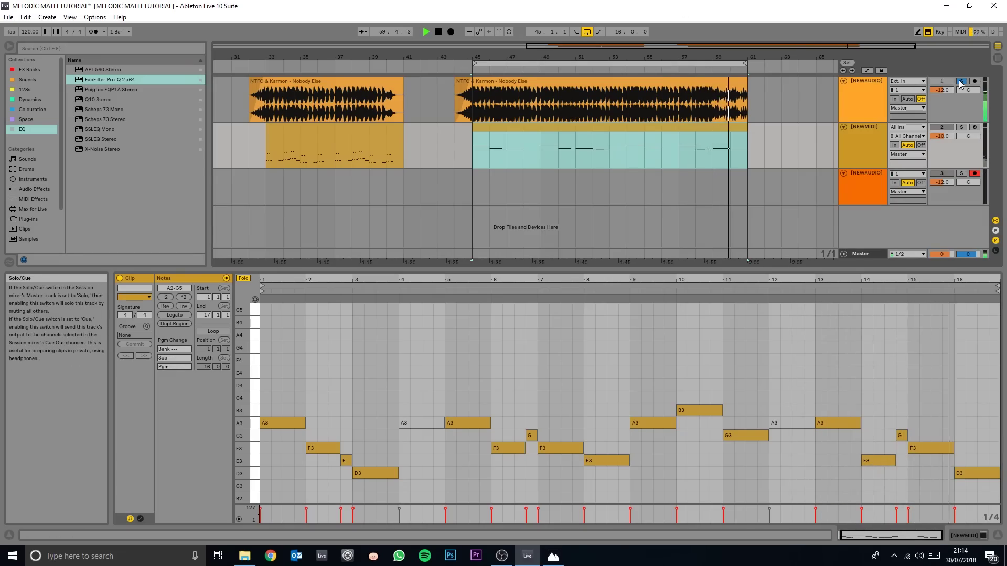
click(587, 32)
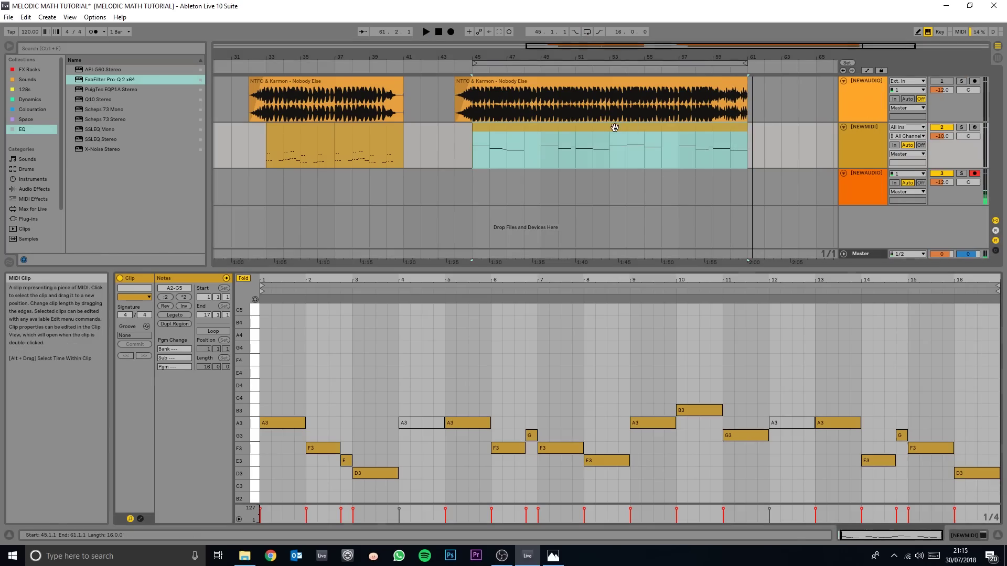
- Highlight the four phrases of the melody clip one after another and clear the selection
scroll(625, 330, down, 1)
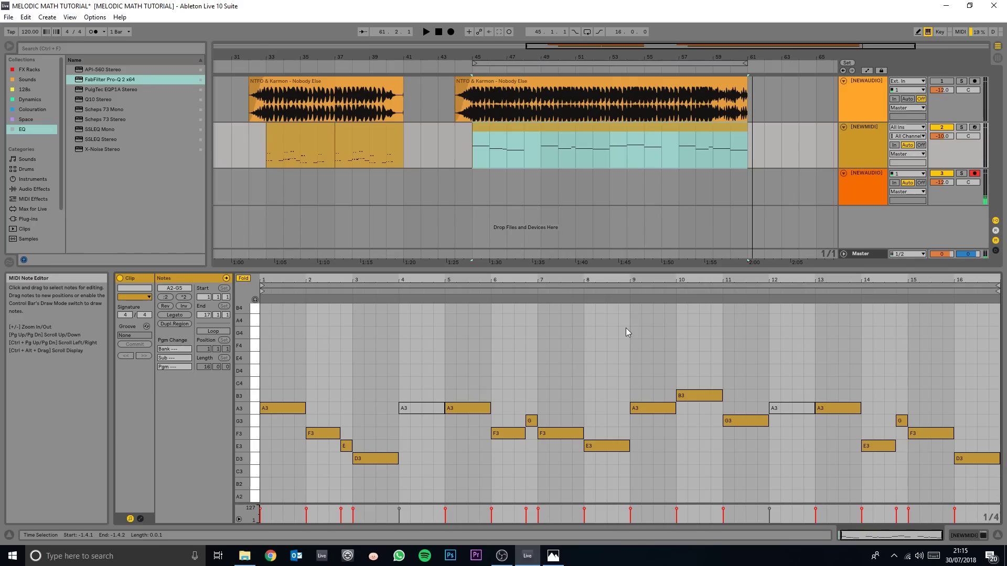
key(Home)
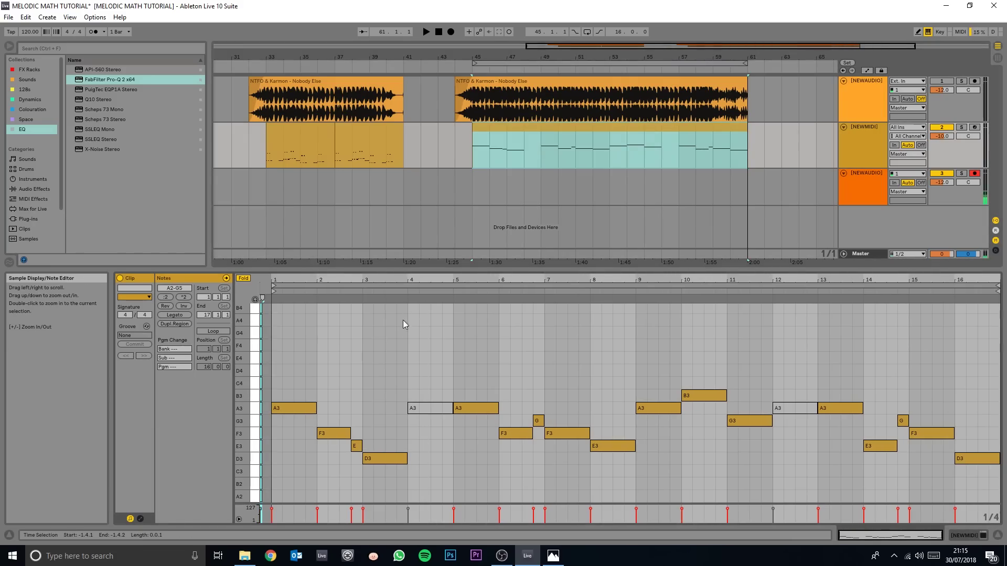
drag(293, 374, 403, 468)
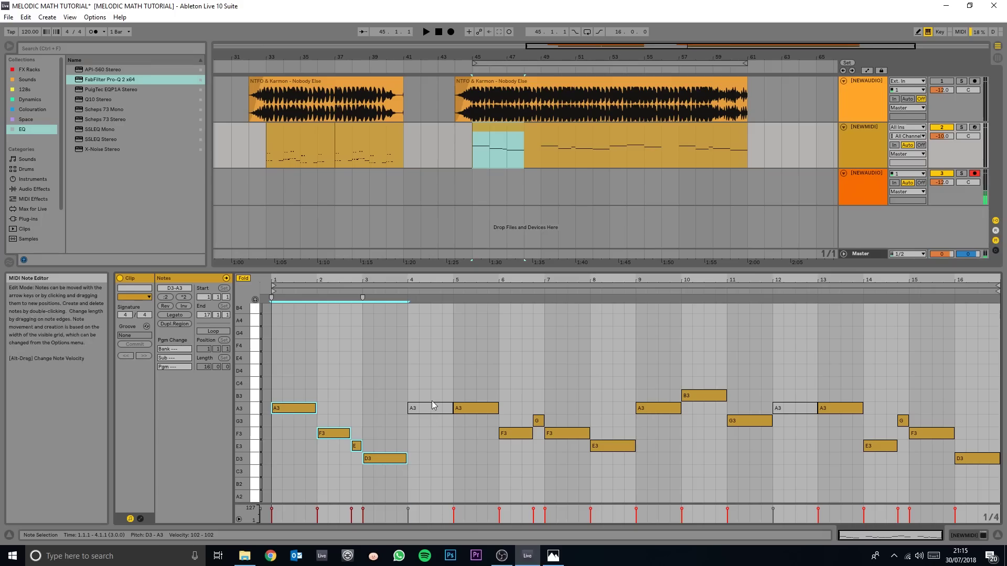
click(446, 385)
drag(448, 383, 618, 458)
drag(650, 366, 808, 446)
drag(828, 376, 971, 469)
click(372, 384)
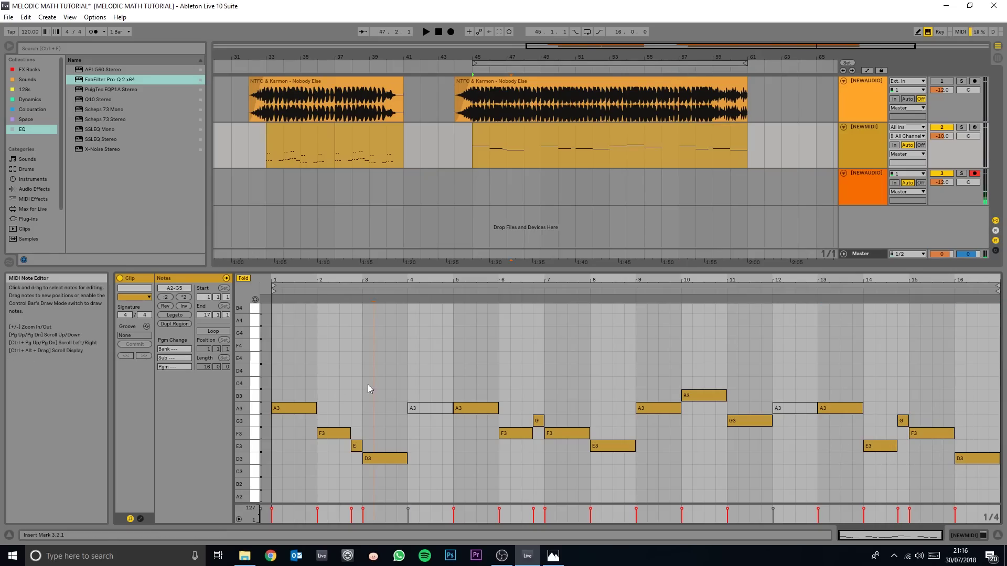
- Select the A3 note that starts each melody phrase in bars 1, 5, 9 and 13 in turn
click(294, 408)
click(485, 412)
click(655, 411)
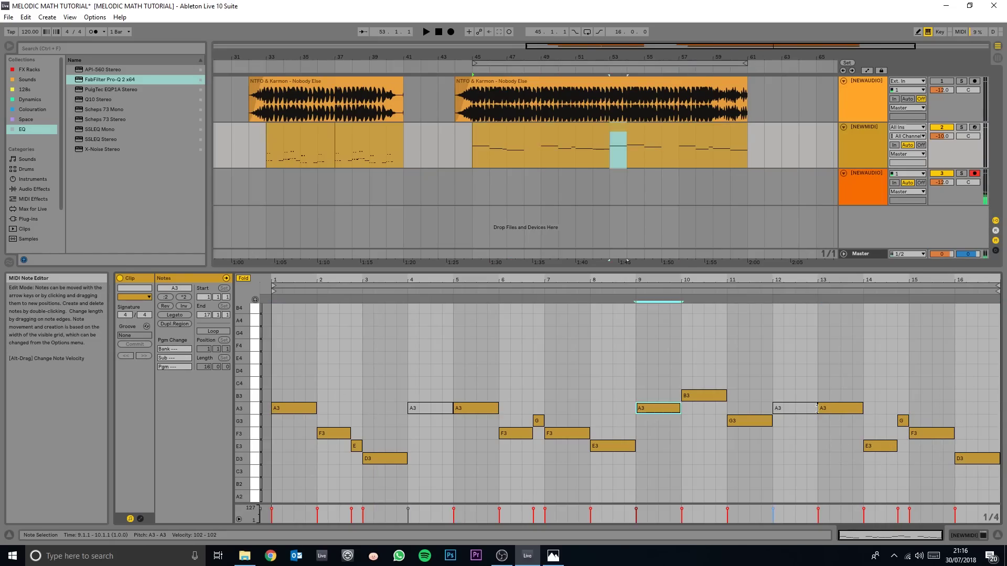
click(827, 411)
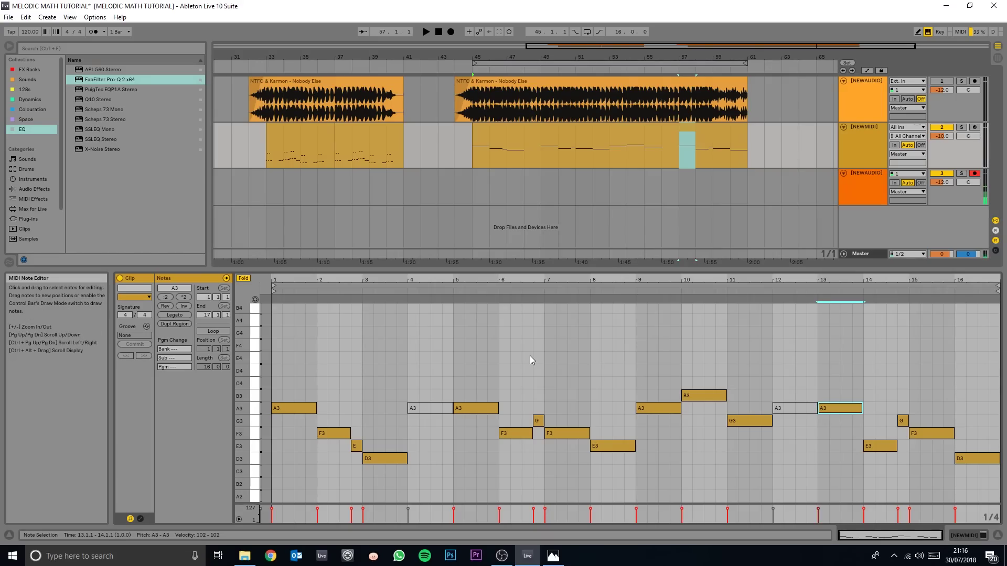
click(489, 342)
- Highlight the notes that follow the opening A3 in the first and second melody phrases
drag(331, 394, 384, 460)
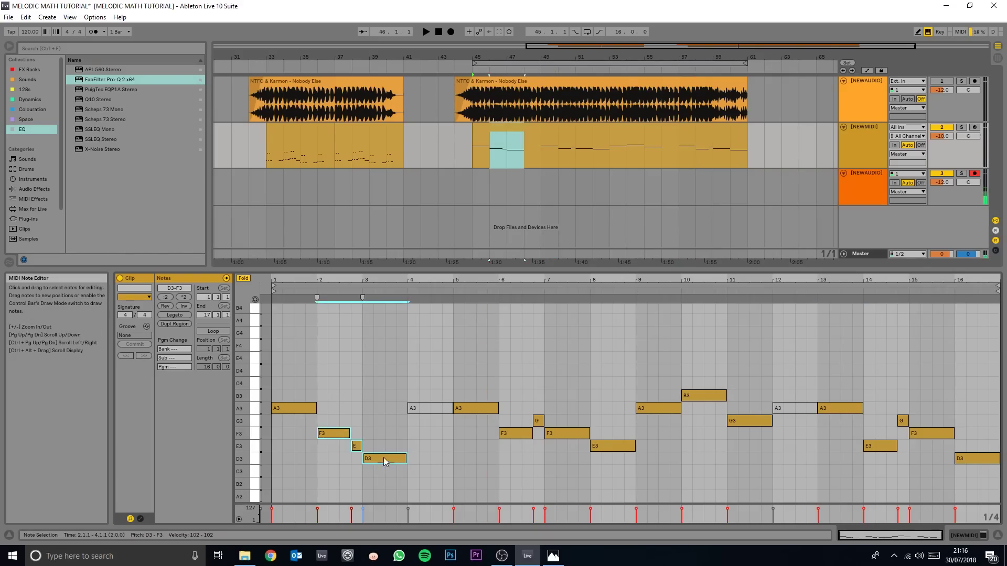
drag(517, 381, 624, 450)
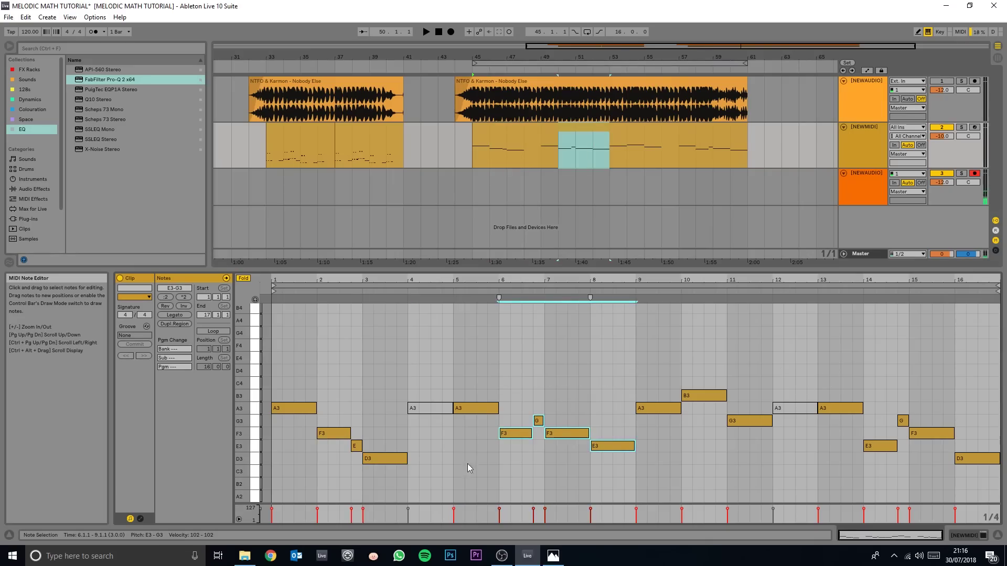
click(616, 354)
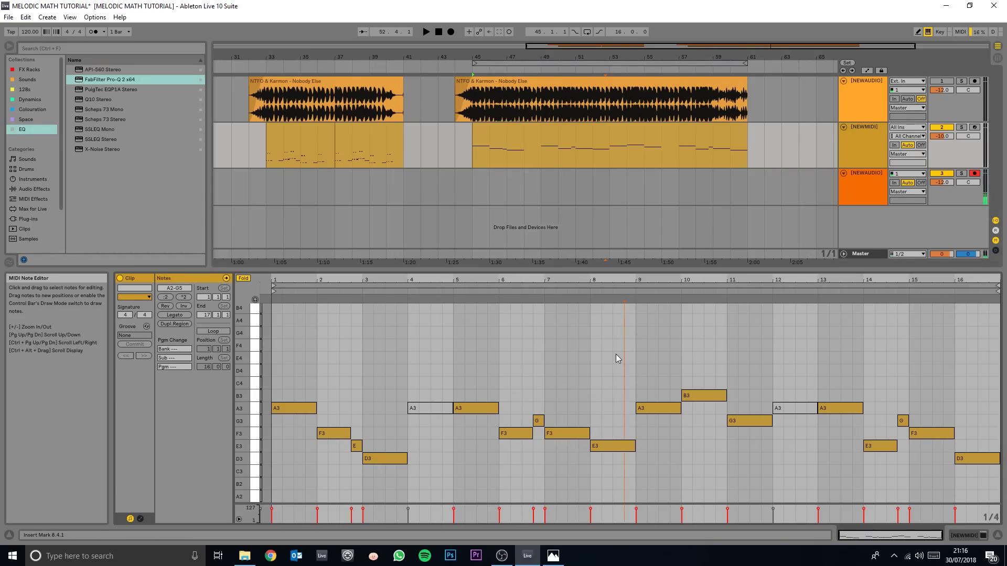
- Switch to Photos to examine the melody's rhythmic math diagram up close, and return to Ableton Live
key(alt+Tab)
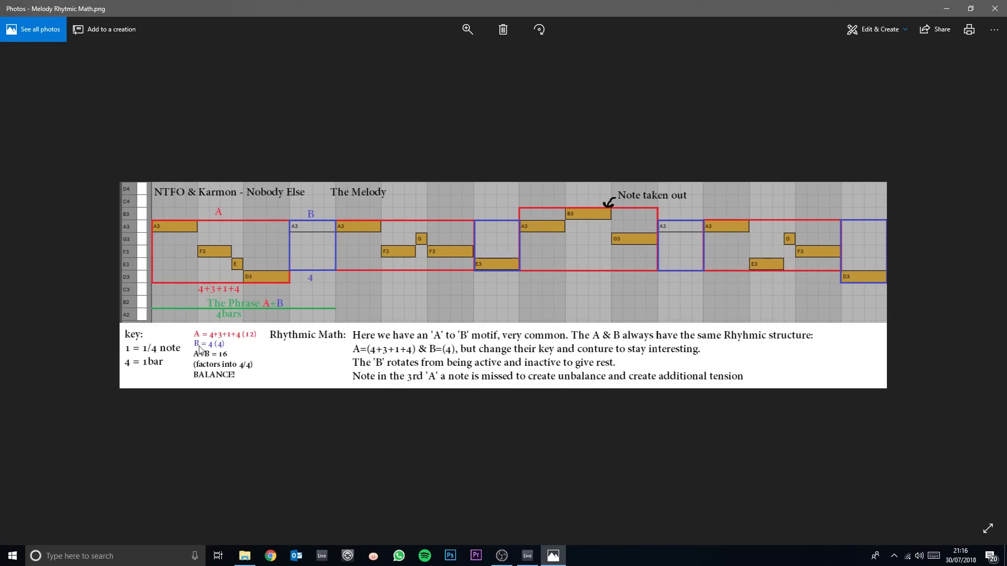
scroll(203, 298, down, 1)
scroll(204, 299, up, 1)
scroll(204, 293, up, 1)
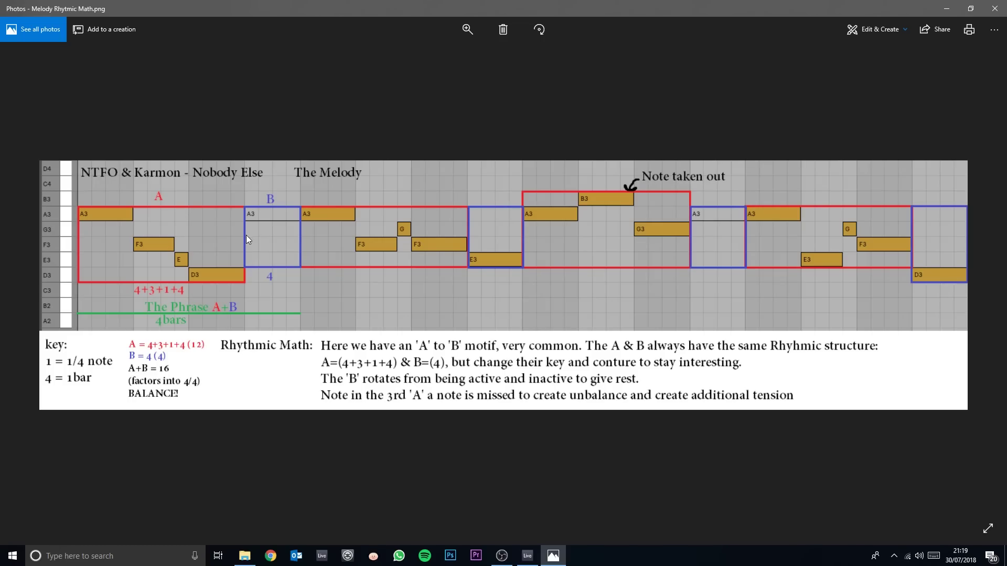
key(alt+Tab)
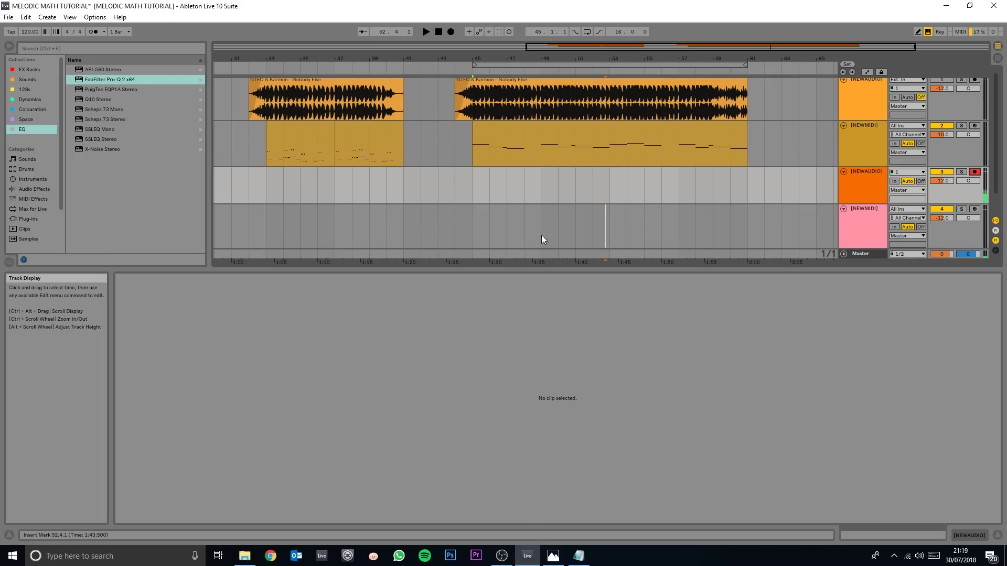
- Switch to Notepad, complete the definitions as A = 2+2+2+2 (8) and B = 1+1+2 (4), and highlight the B line
key(alt+Tab)
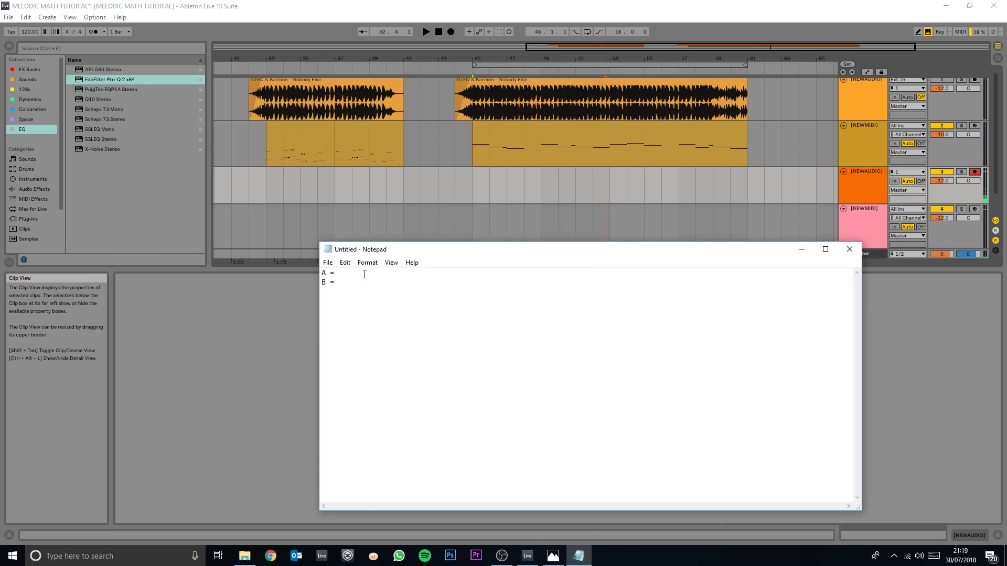
click(361, 272)
click(390, 273)
text(1+1+2   (4)
drag(390, 284, 324, 283)
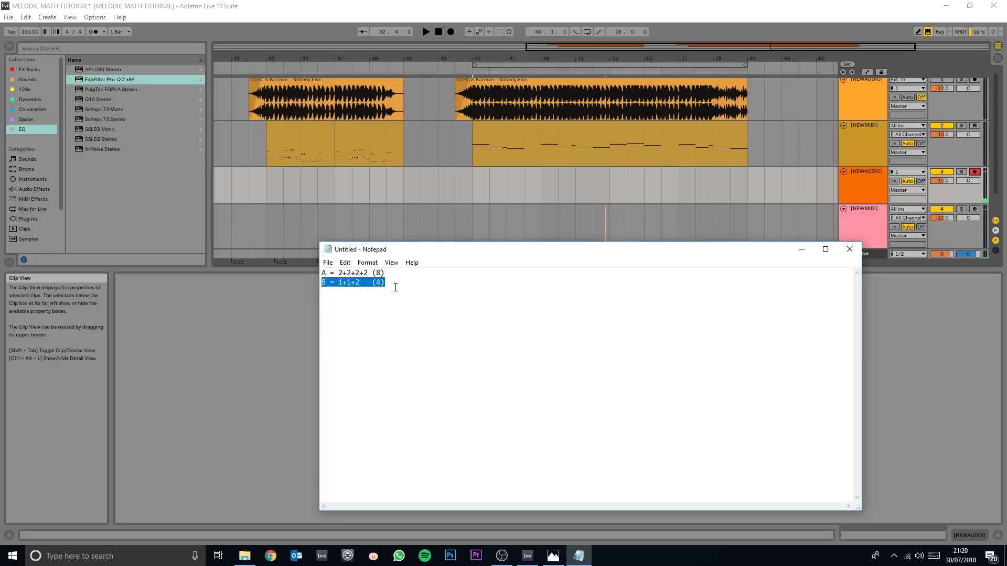
- Add the base structure A+B+B and, on a separate line, the four-bar formula A+b+B / A+B+B / A+b+B / A+b+b
click(422, 280)
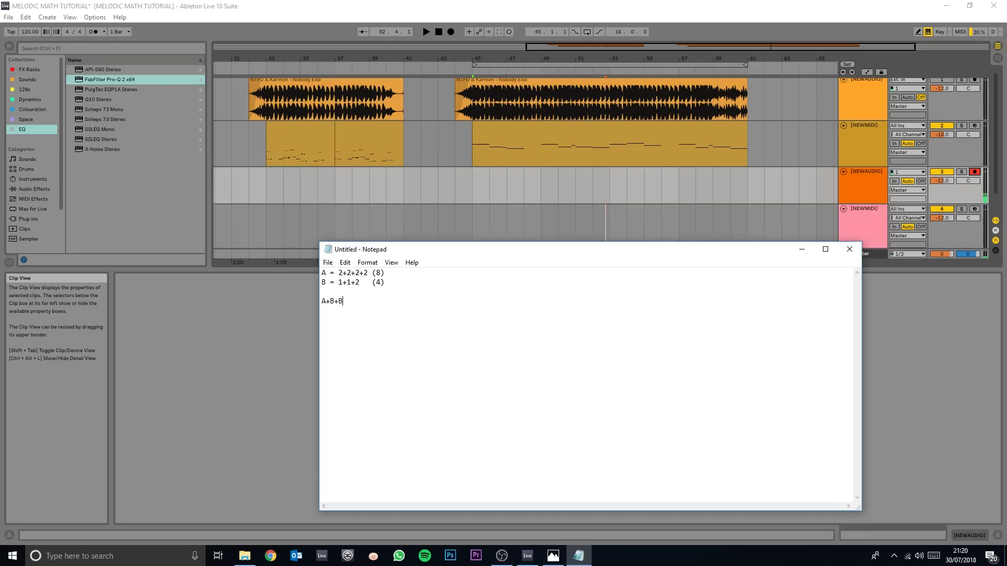
key(Return)
key(Return)
text(A+b+B / A+B+B / A+b)
- Switch to Ableton Live and create a four-bar MIDI clip from bar 61 to 65 on the pink MIDI track, with a 4-bar arrangement grid
drag(702, 64, 730, 65)
drag(635, 218, 700, 213)
right_click(673, 210)
click(643, 209)
right_click(643, 210)
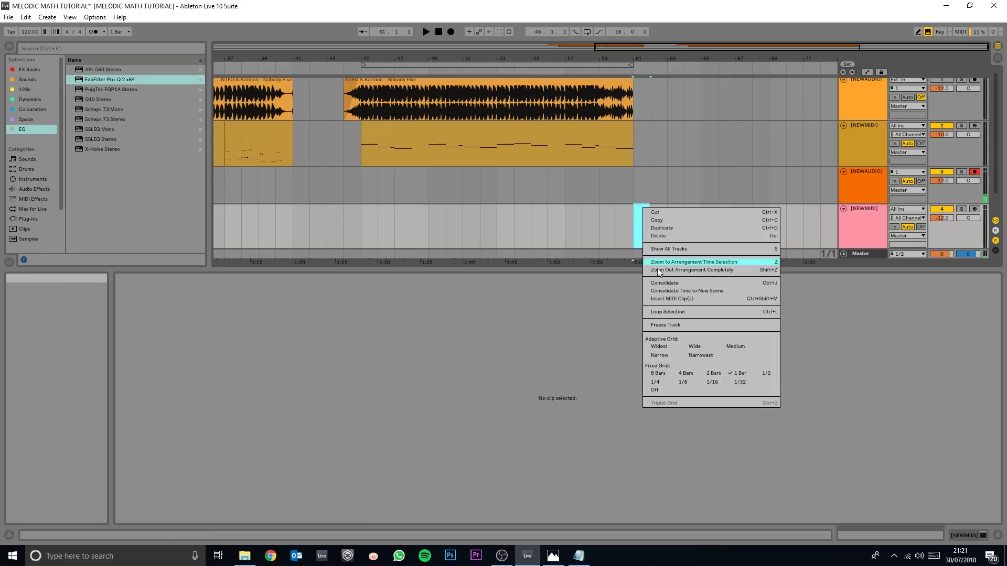
click(676, 297)
drag(685, 210, 637, 210)
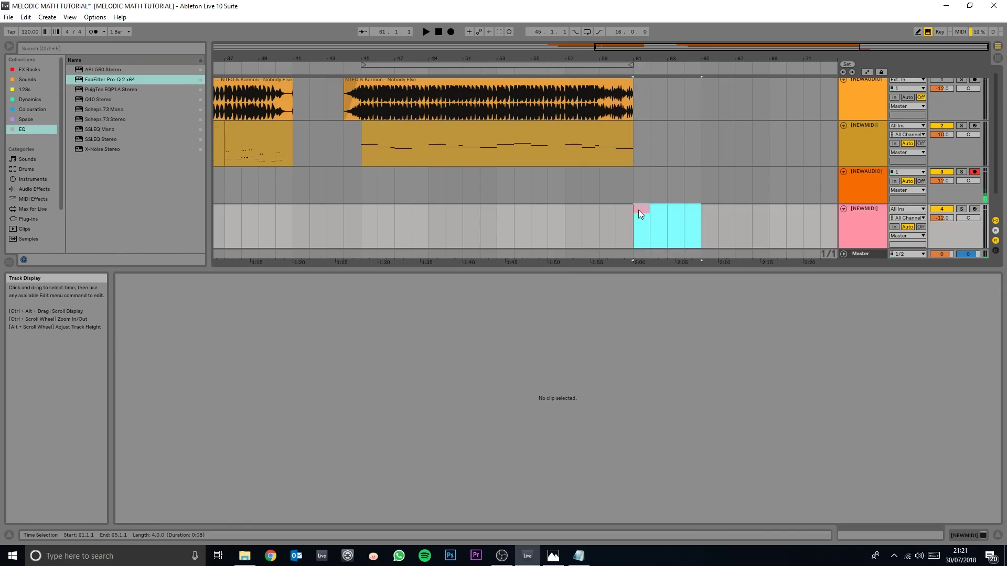
right_click(733, 226)
click(778, 319)
click(638, 210)
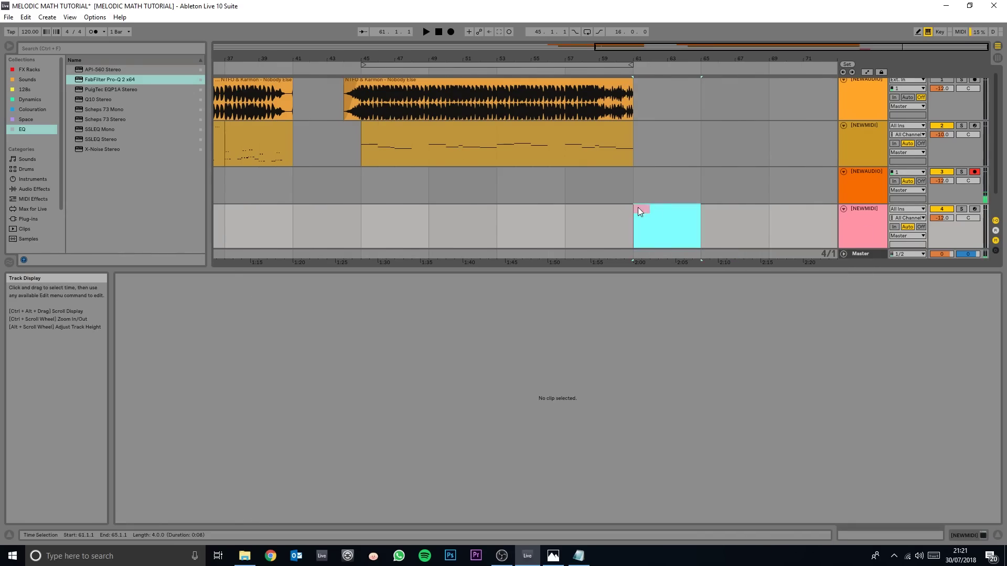
key(ctrl+shift+m)
right_click(645, 209)
click(669, 315)
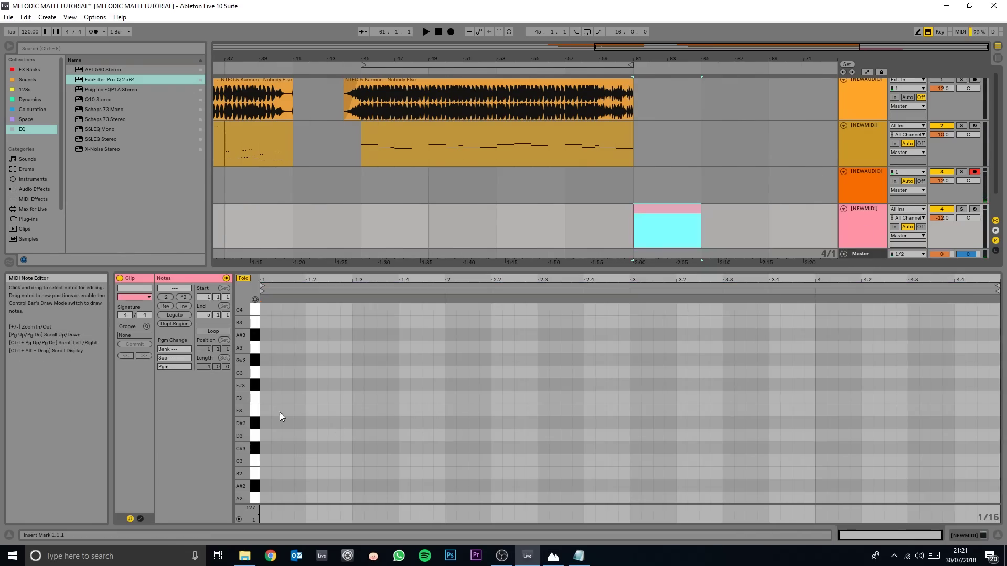
- Place sixteenth notes on A3, B3, C4, D4, E4, F4 and G4 at the clip's start and select them all
scroll(279, 412, up, 2)
click(271, 385)
double_click(270, 386)
double_click(266, 360)
scroll(266, 333, up, 2)
double_click(265, 348)
double_click(266, 336)
double_click(263, 310)
key(ctrl+a)
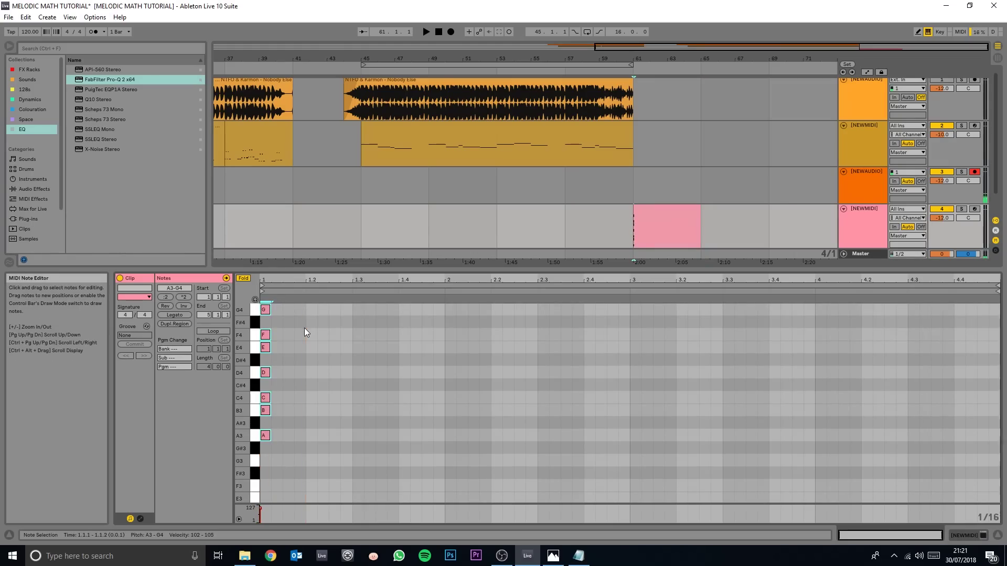
- Fold the note editor to the scale pitches and extend the scale notes to A2–G5 just before the clip start
click(243, 278)
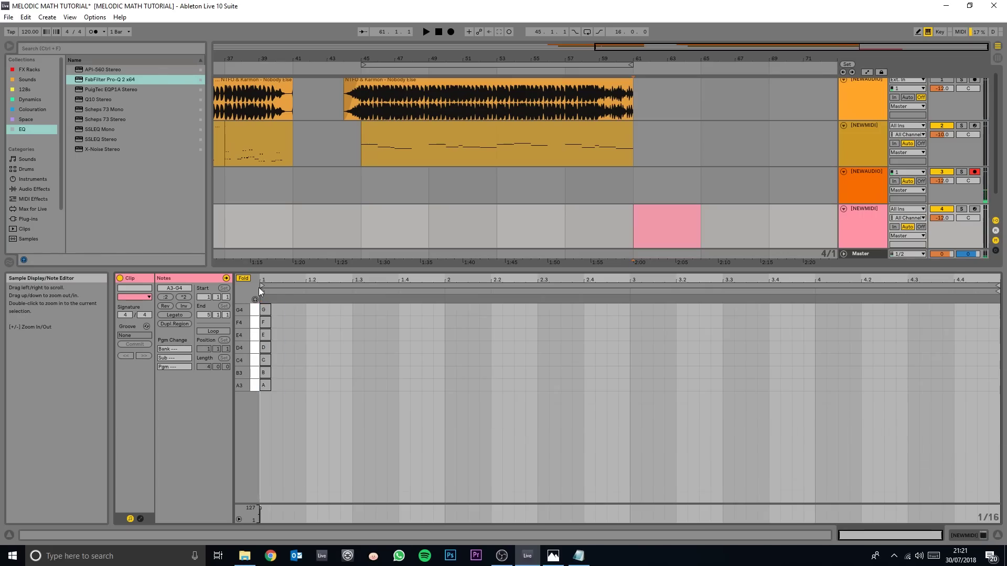
key(shift+Down)
key(Left)
click(283, 414)
- Check the Notepad formula, add an A3 note two sixteenths long at 1.1.1, and set the clip's fixed grid to 1/16
key(alt+Tab)
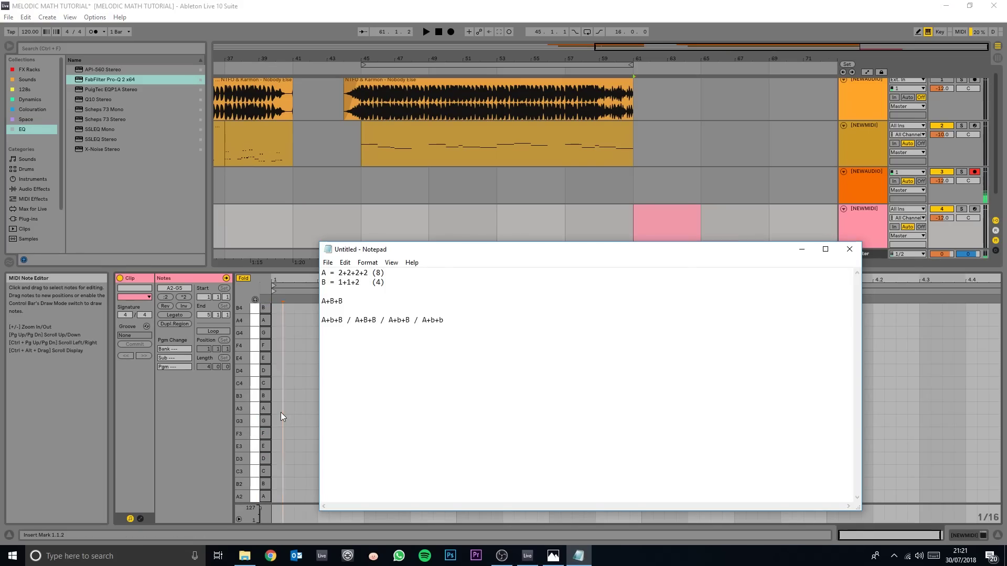
click(281, 412)
double_click(281, 412)
right_click(329, 391)
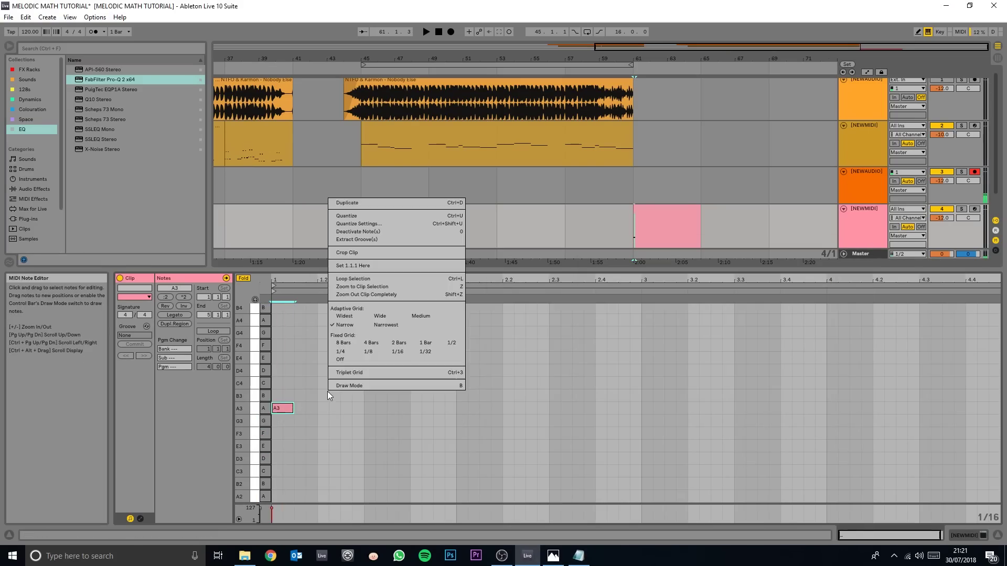
click(397, 352)
- Duplicate the A3 note three times to form the 2+2+2+2 run and select all four notes
click(295, 409)
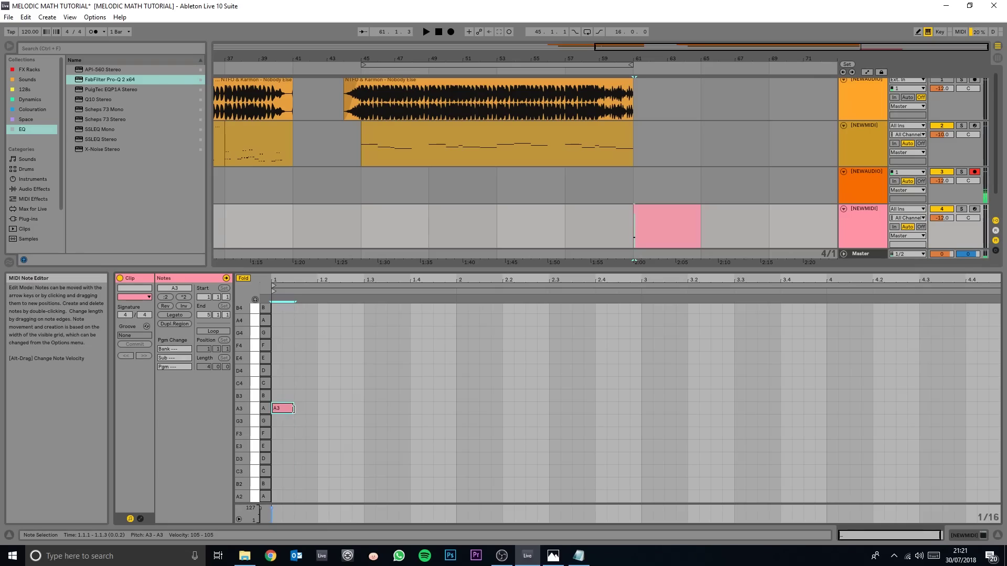
key(ctrl+d)
key(ctrl+d)
key(ctrl+d)
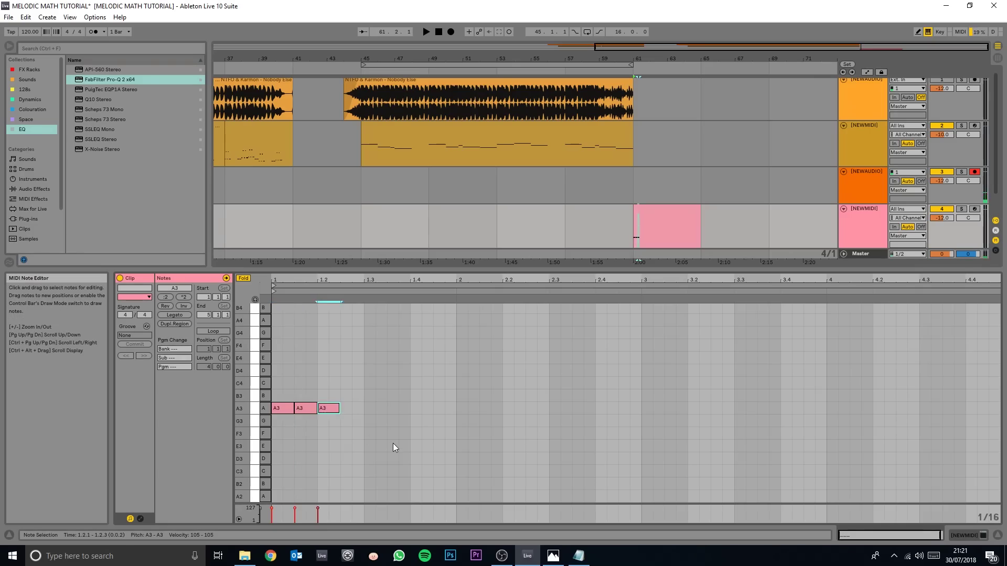
key(alt+Tab)
key(alt+Tab)
drag(356, 394, 291, 413)
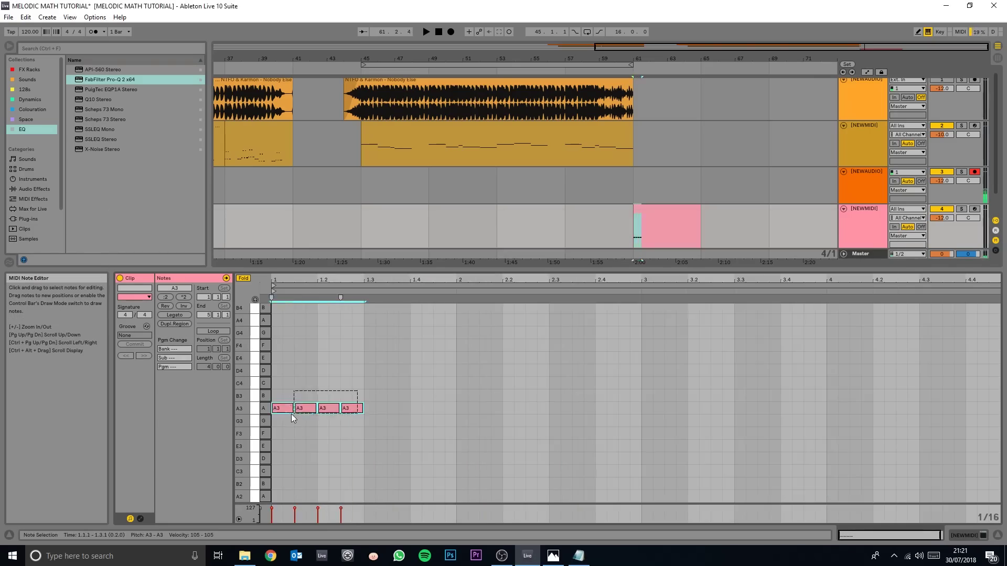
- Check the B definition in Notepad and add A3 notes lasting 1, 1 and 2 sixteenths from beat 1.4
key(alt+Tab)
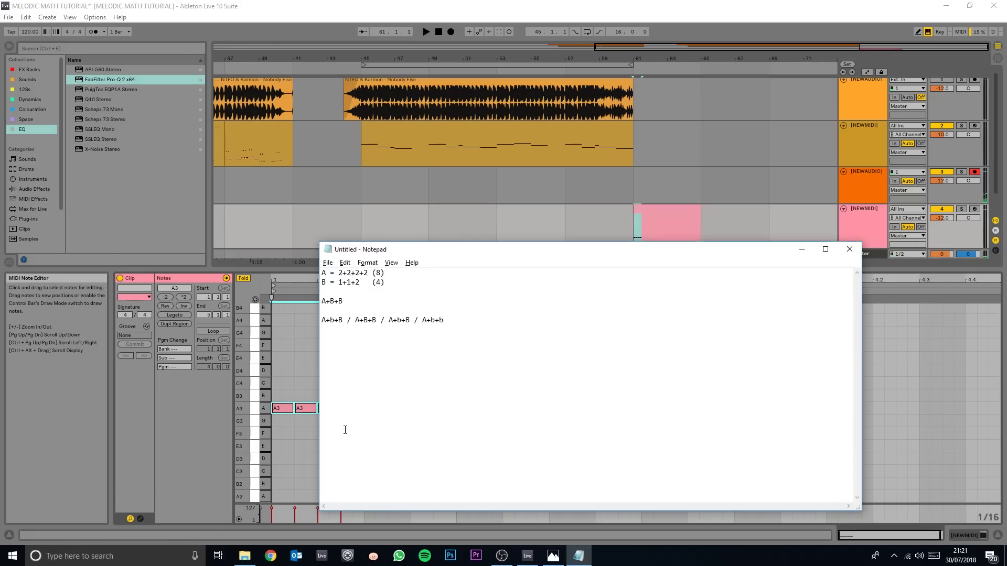
key(alt+Tab)
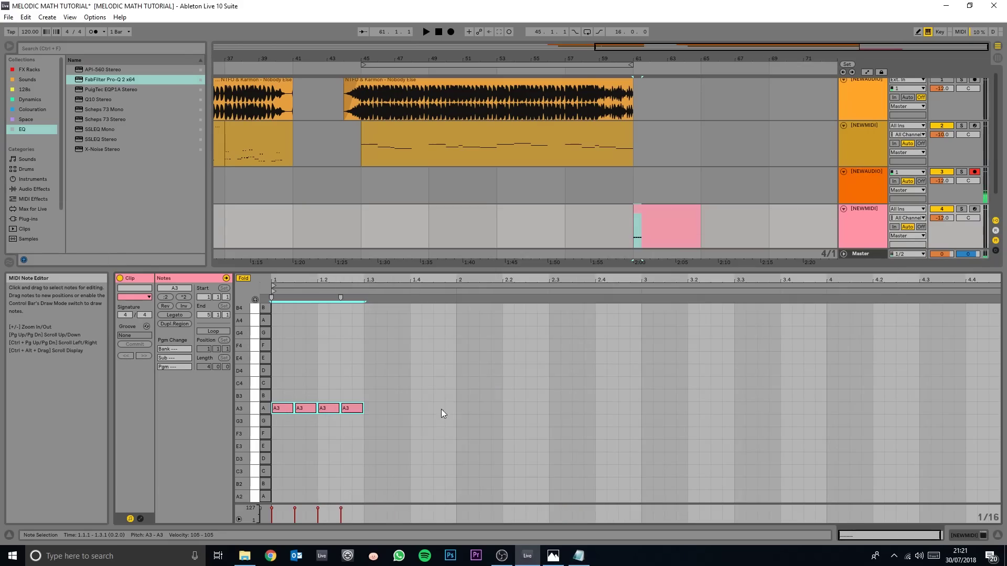
double_click(415, 408)
double_click(427, 408)
double_click(439, 408)
- Select all the notes in the clip's first bar and duplicate them three times to fill bars 2 to 4
drag(446, 388, 286, 418)
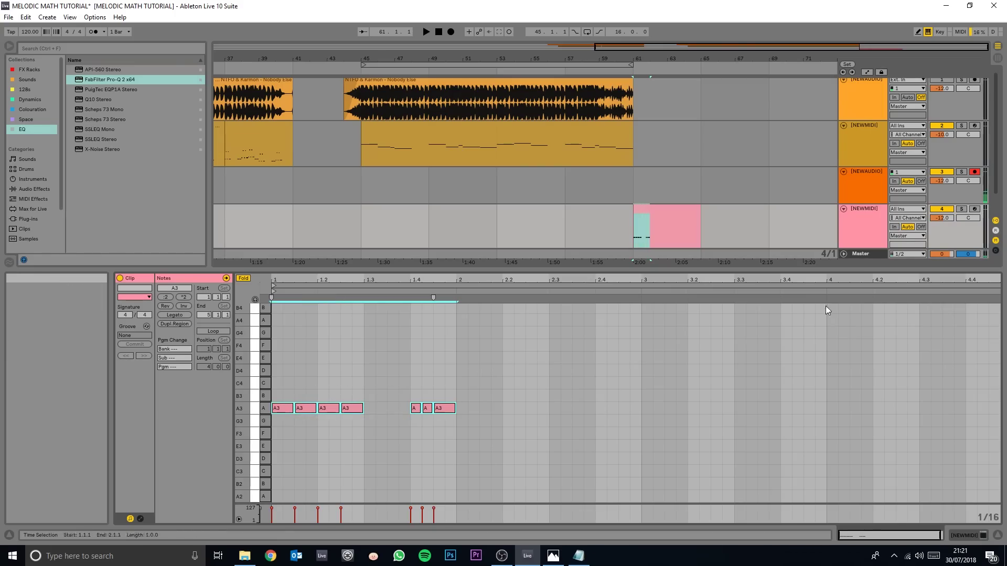
key(ctrl+d)
key(ctrl+d)
key(ctrl+d)
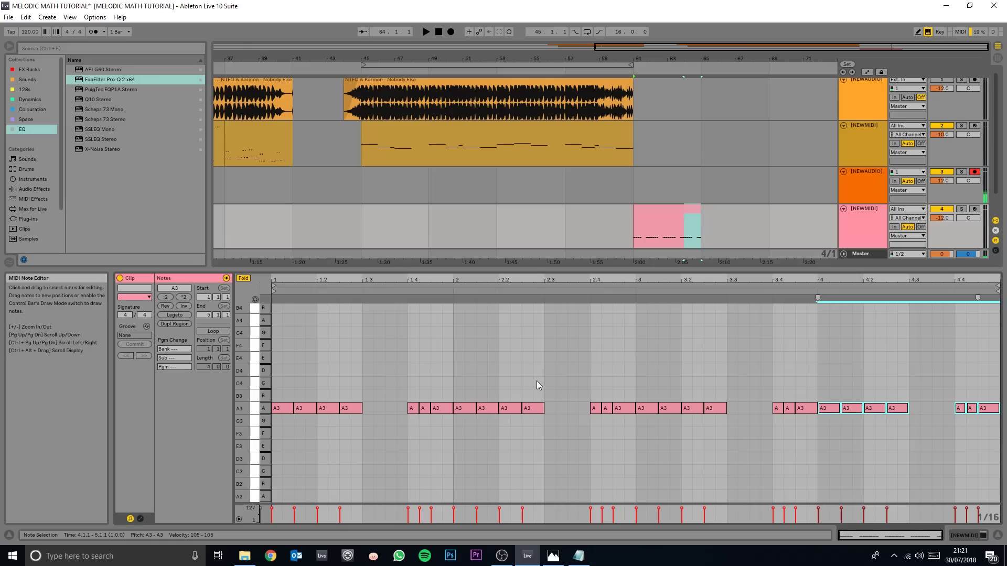
- Play back the four-bar rhythm, stop it, and clear the note selection
key(space)
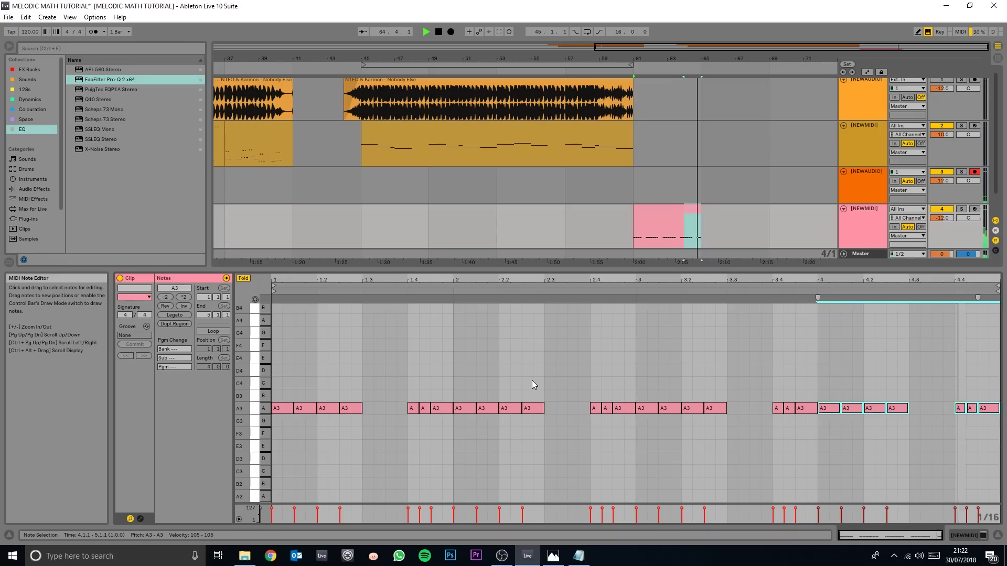
key(space)
click(440, 386)
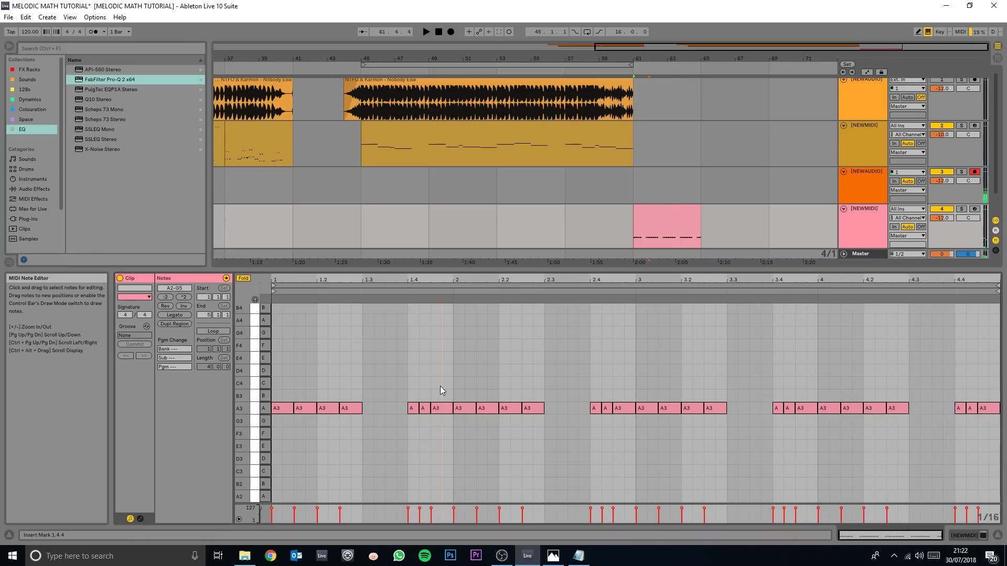
- Switch to Notepad, move its window above the piano roll, and highlight the A and B definitions and the four-bar formula
key(alt+Tab)
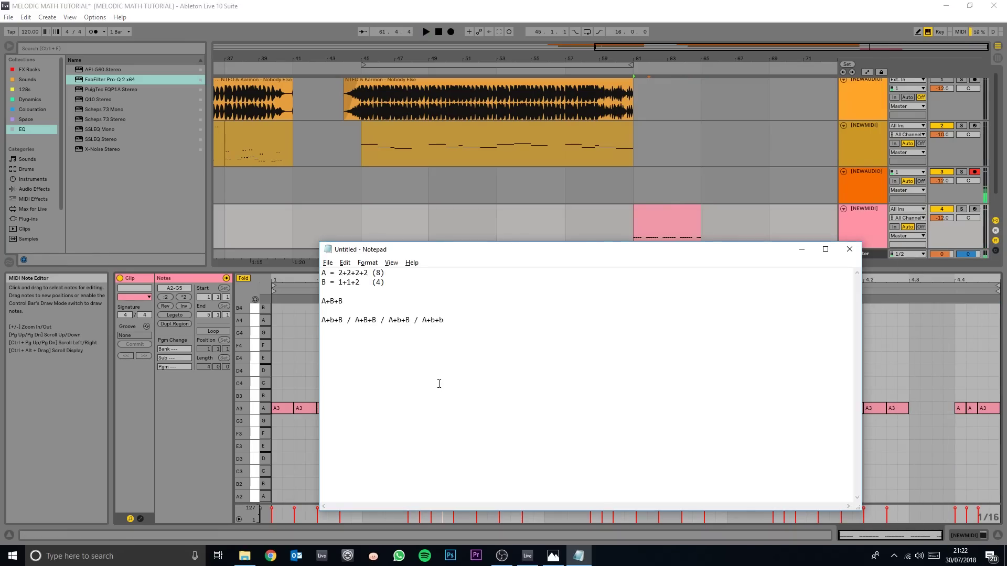
drag(430, 249, 512, 81)
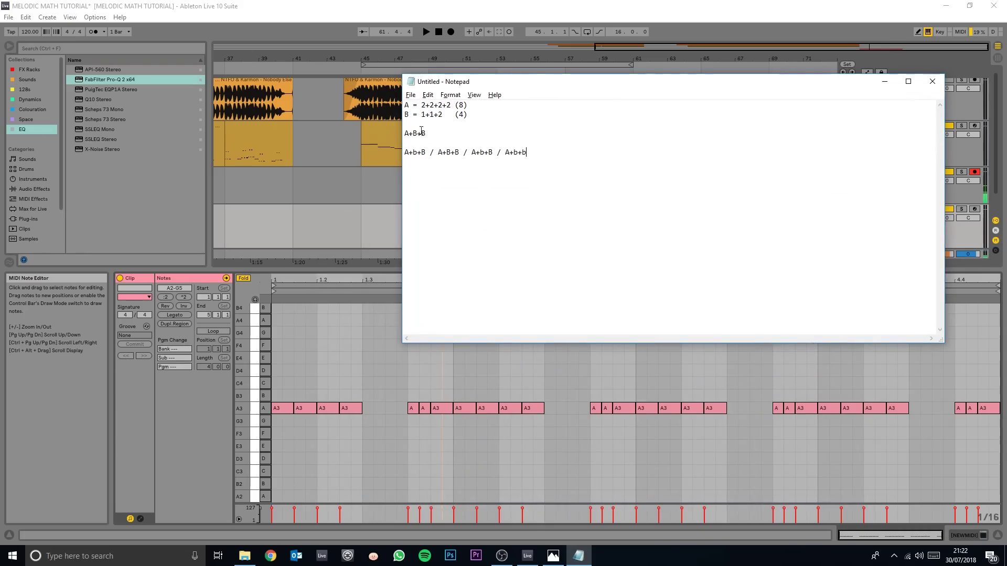
drag(404, 105, 467, 115)
drag(526, 153, 404, 153)
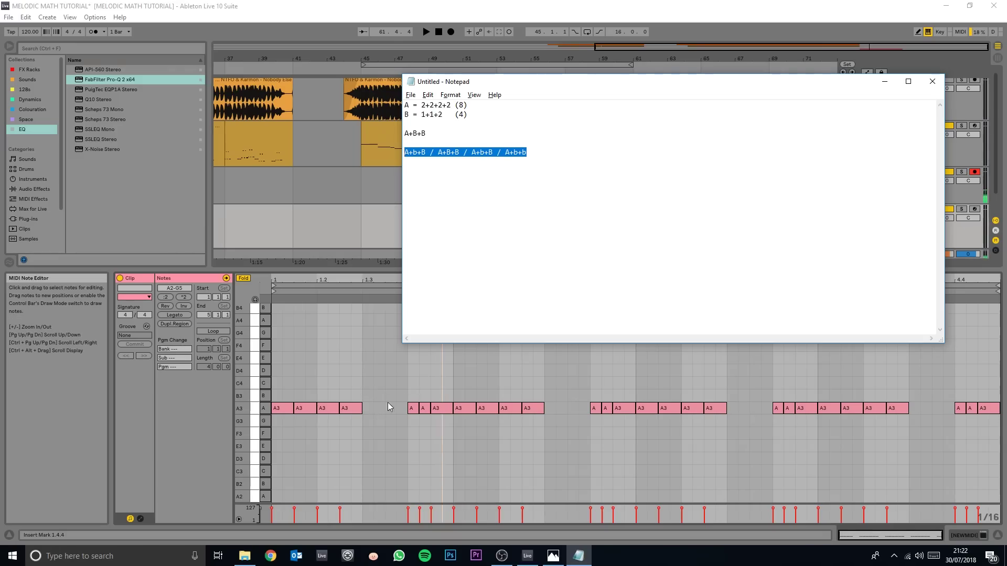
- Copy the 1+1+2 notes at 1.4 to 1.3, deactivate the copies, and select bar 1 to compare it with the formula
click(404, 398)
drag(411, 391, 452, 420)
key(Left)
key(Left)
key(Left)
key(Left)
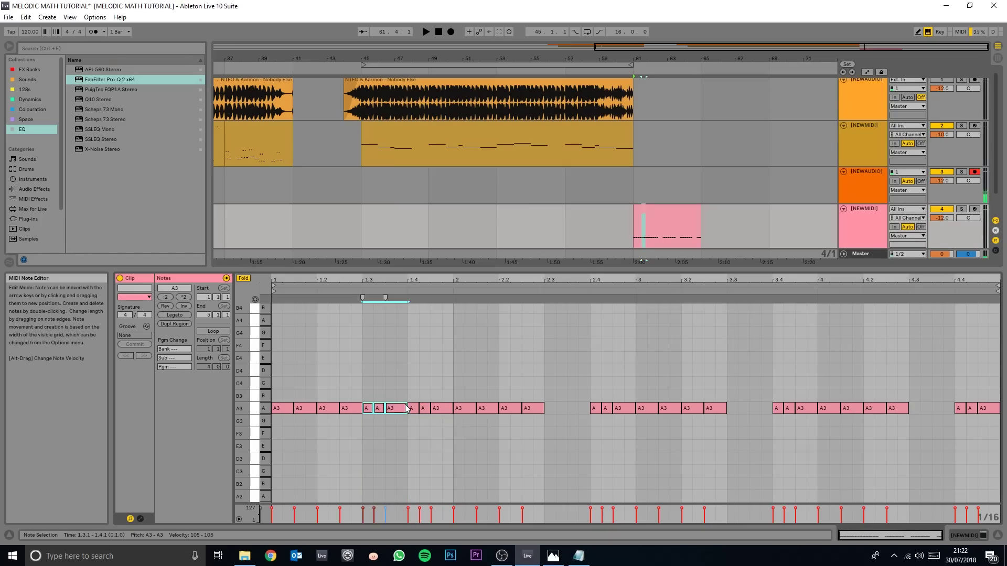
key(alt+Tab)
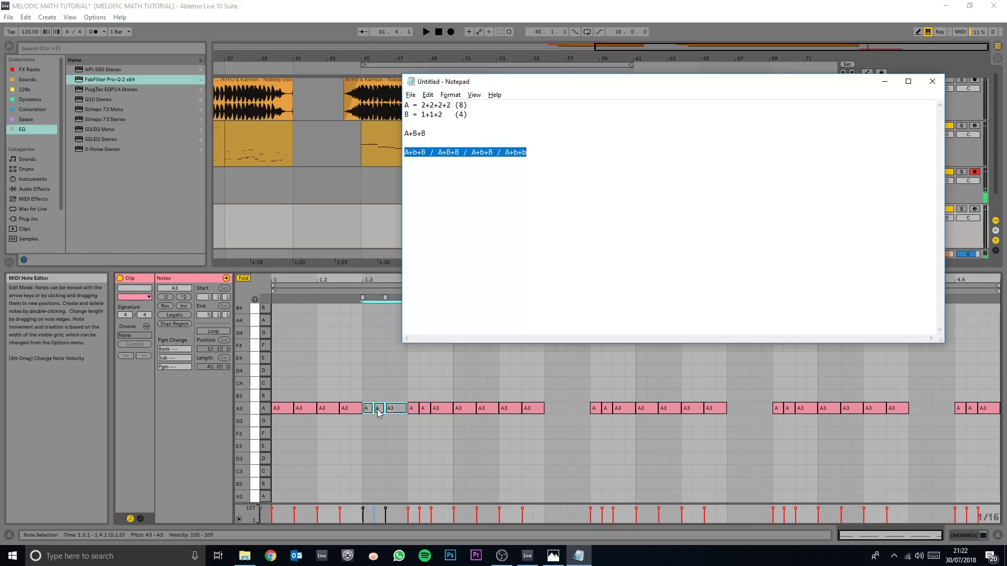
drag(444, 394, 271, 422)
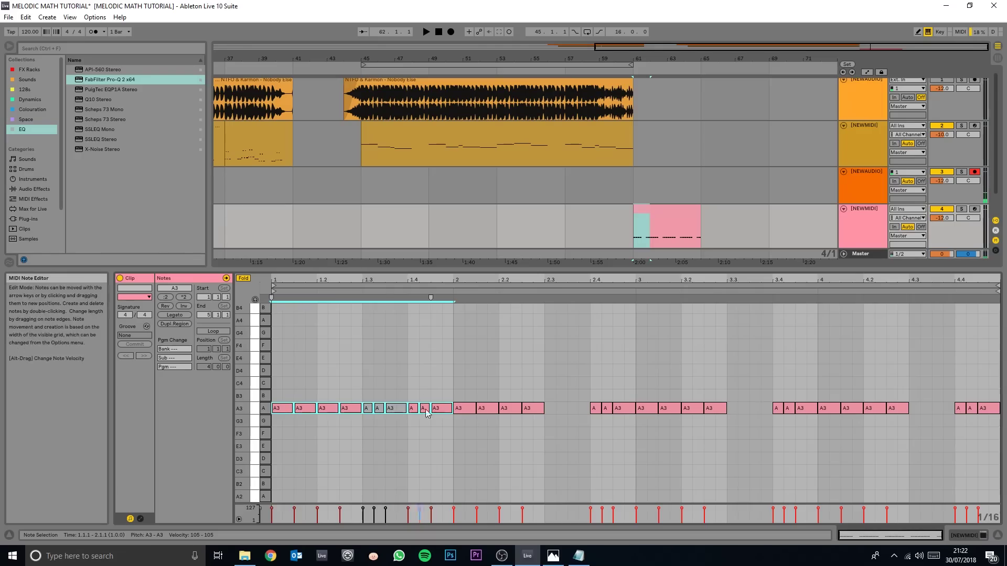
- Copy the 1+1+2 notes at 2.4 to 2.3 as active notes, and highlight the second bar's A+B+B formula in Notepad
drag(589, 390, 636, 417)
key(ctrl+c)
click(547, 398)
key(ctrl+v)
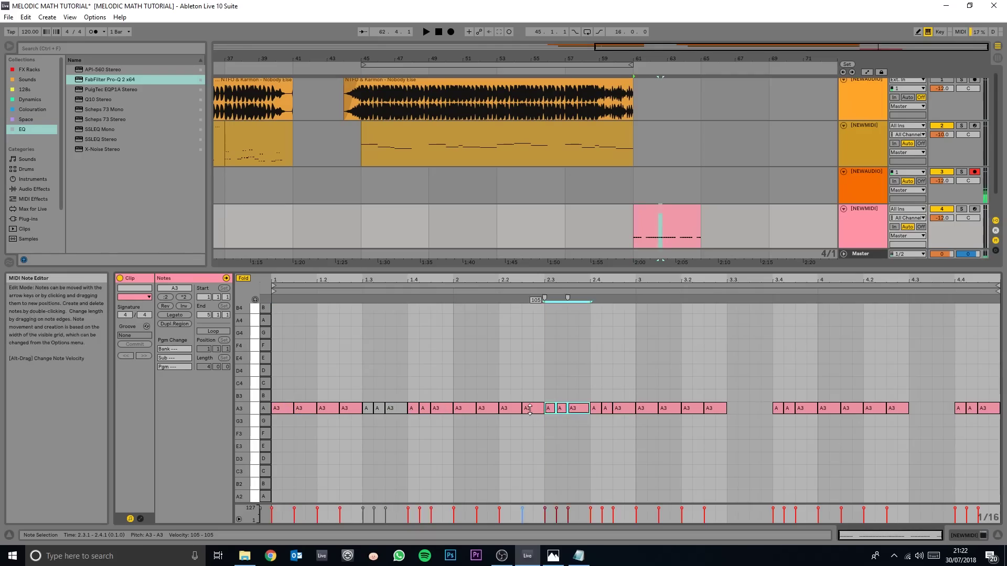
key(alt+Tab)
click(452, 152)
drag(439, 152, 461, 152)
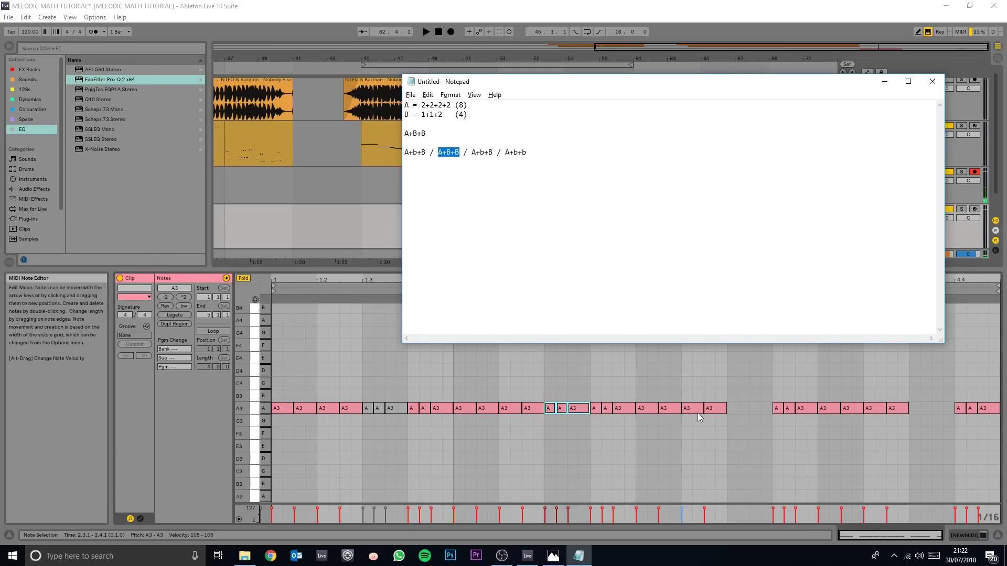
- Paste the 1+1+2 group at 3.3, 4.3 and 4.4, deactivate the notes of these groups, and check the final bar
click(728, 404)
key(ctrl+v)
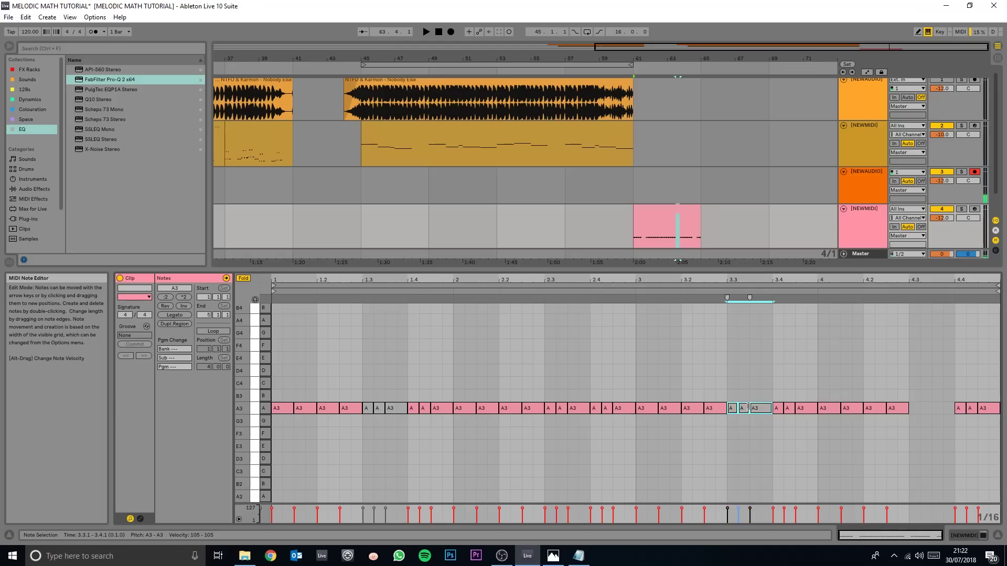
click(908, 395)
key(ctrl+v)
click(955, 395)
key(ctrl+v)
drag(882, 398, 996, 398)
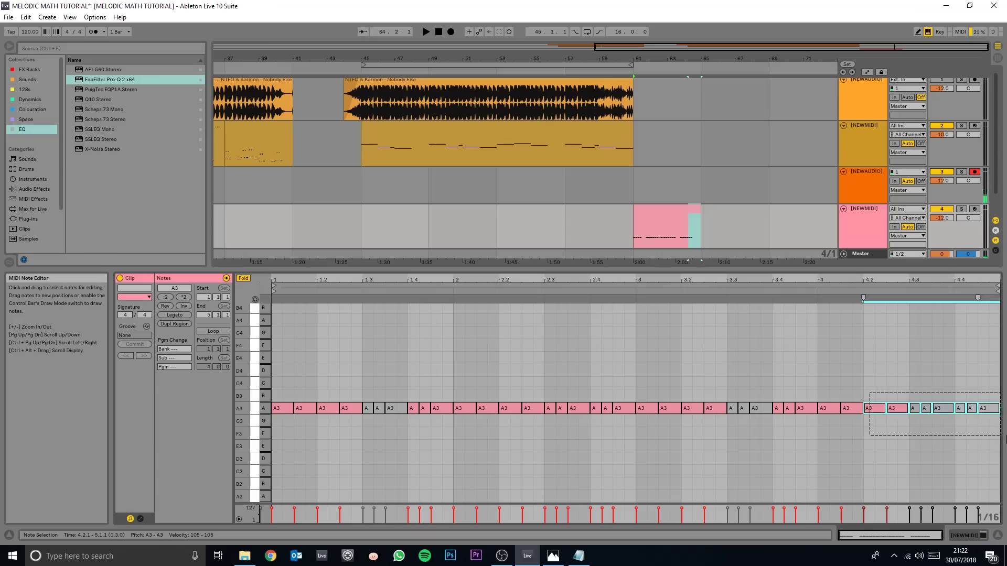
drag(851, 396, 898, 420)
click(946, 385)
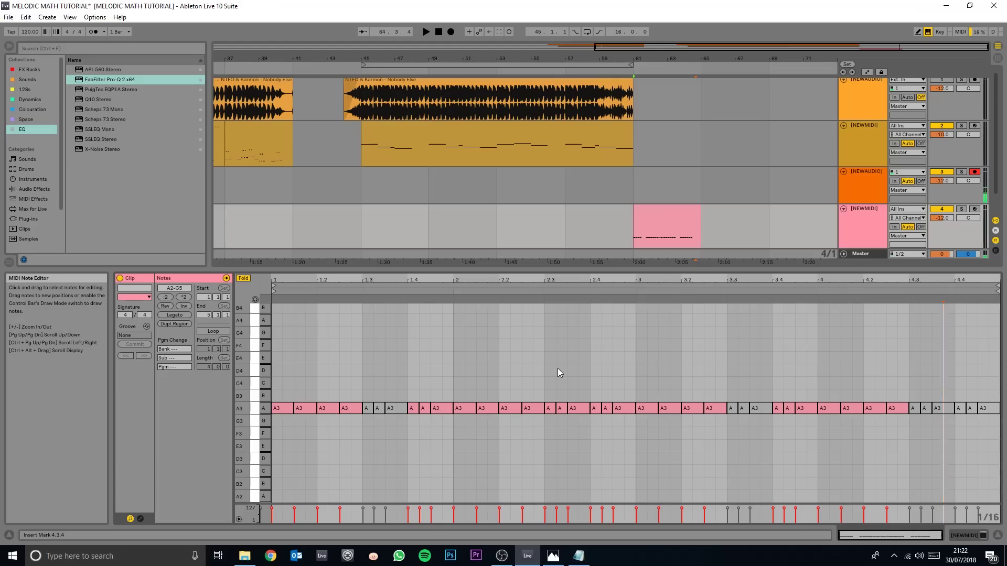
- Play back the finished rhythm, compare it with the Notepad formula, and enlarge the clip's note editor
key(space)
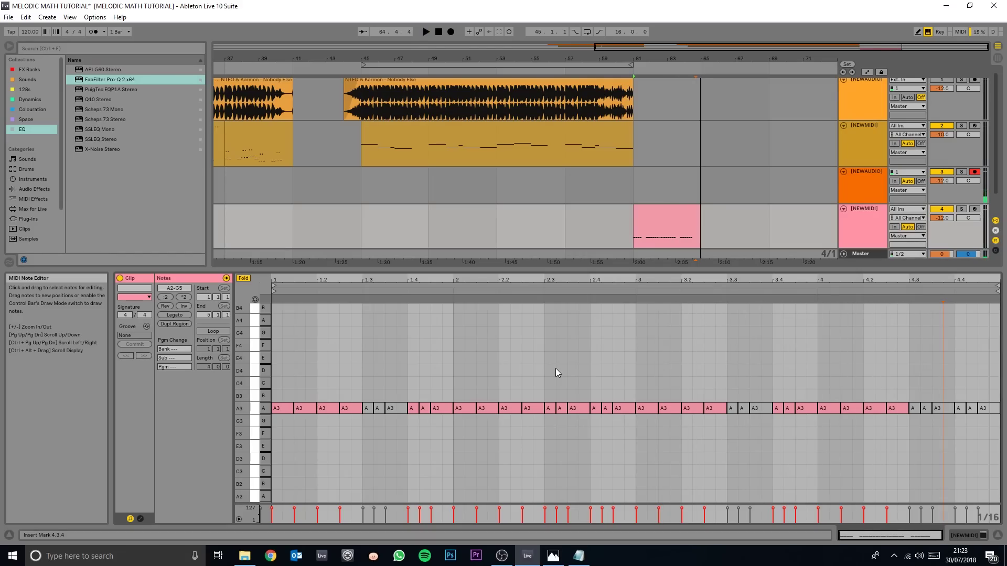
key(alt+Tab)
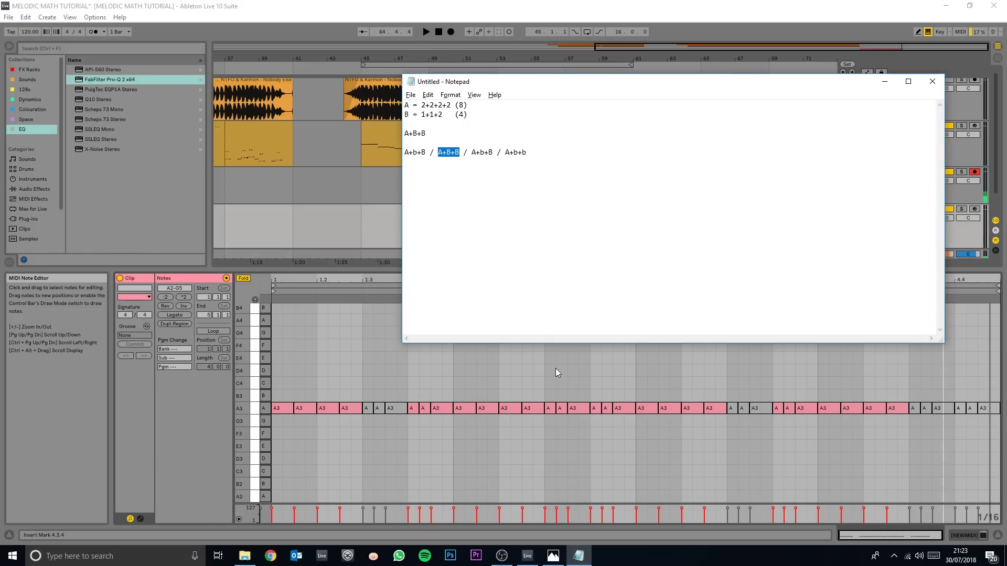
click(555, 368)
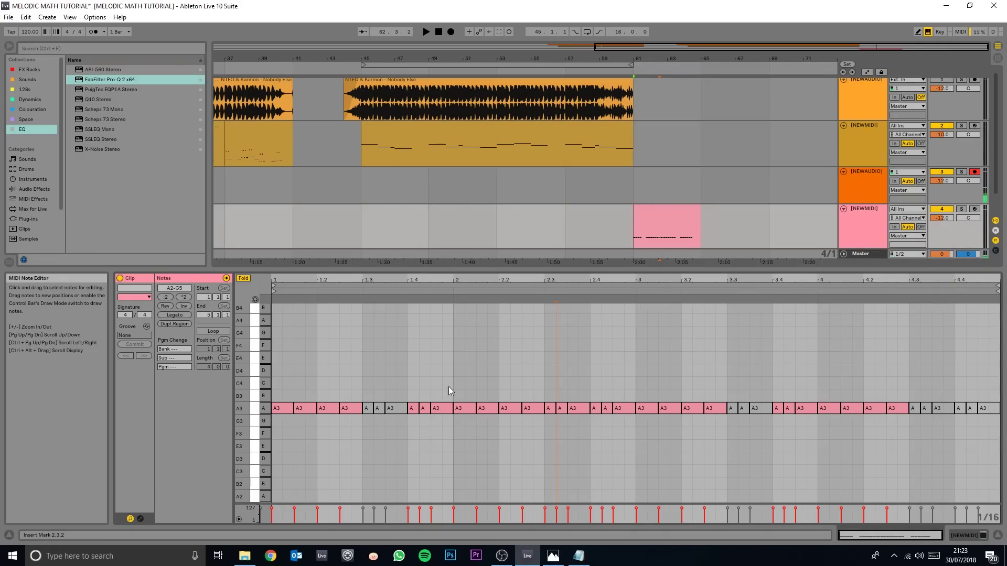
drag(452, 270, 452, 227)
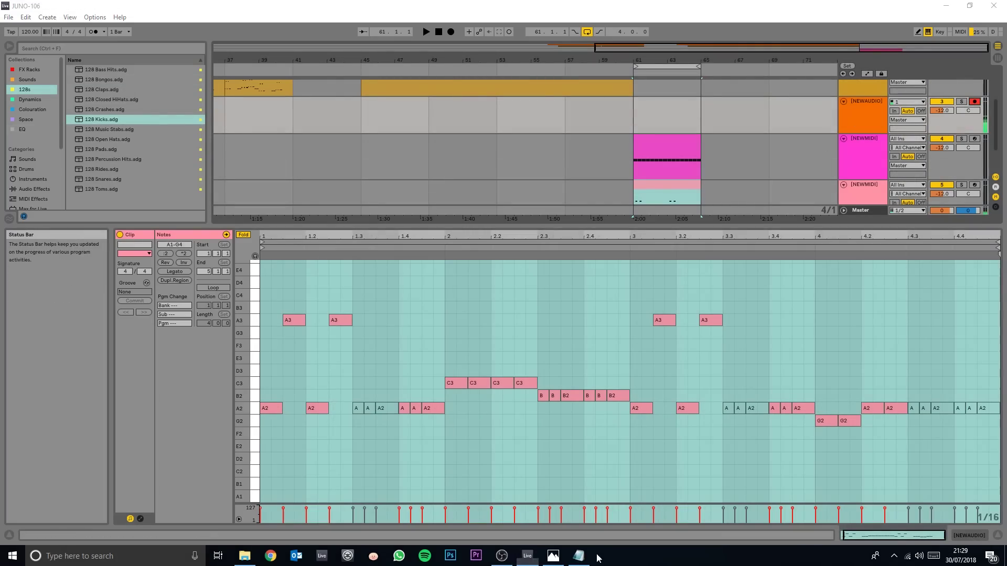
- Highlight all the rhythm formulas in Notepad, compare them with the finished clip, and play the pattern back
click(579, 554)
key(ctrl+a)
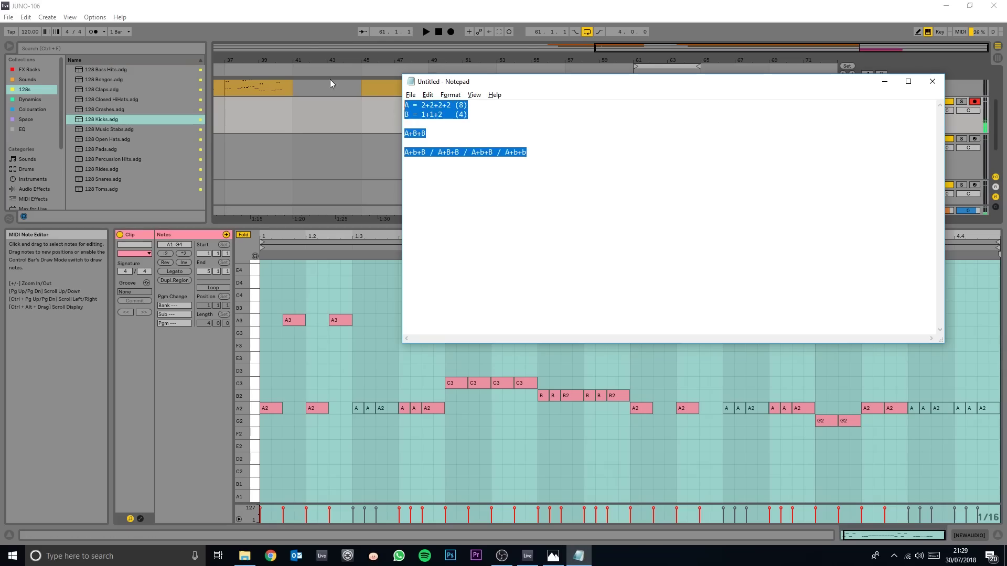
click(548, 208)
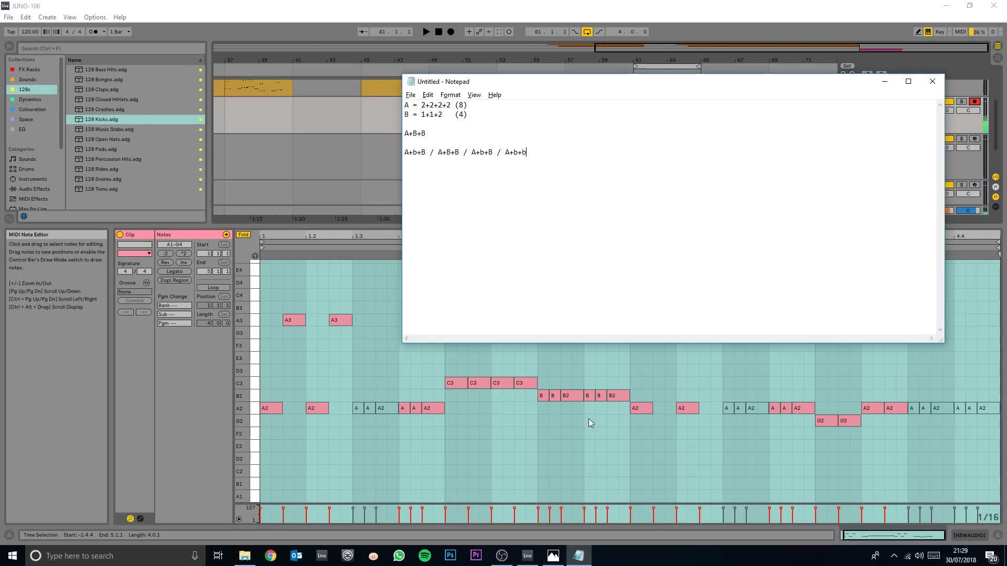
click(588, 377)
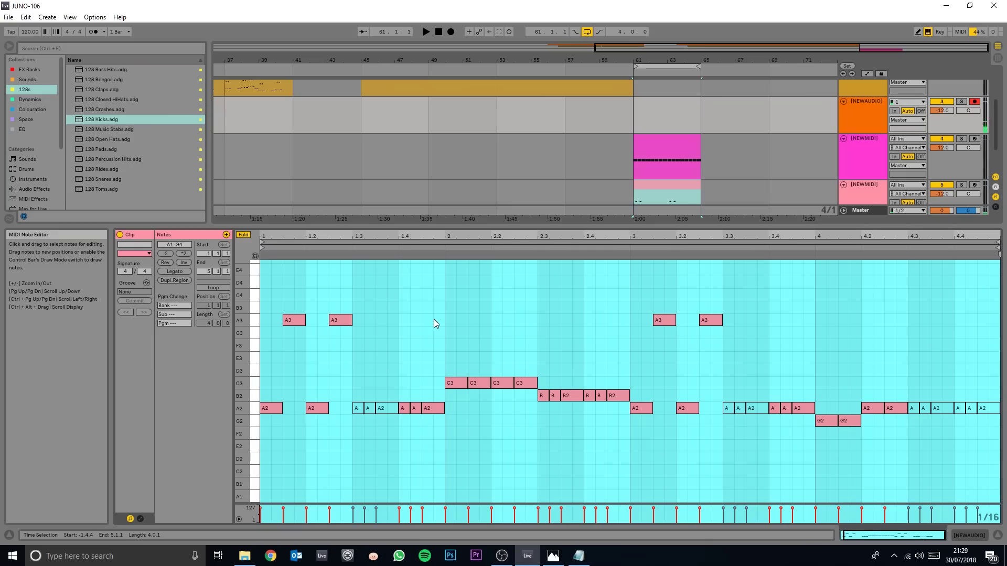
key(space)
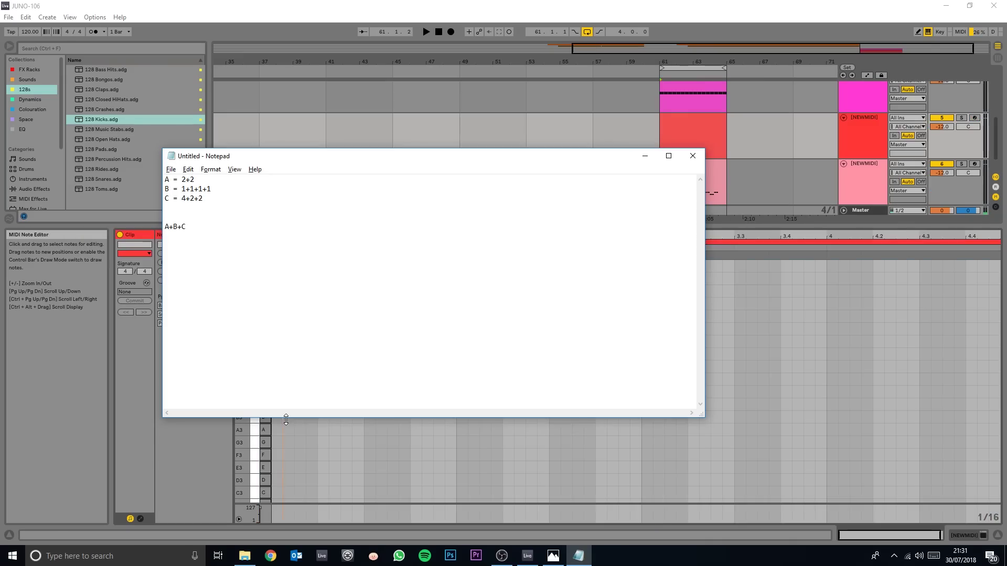
- Set a fixed 1/16 grid in the empty clip and enter group A (2+2) as two A3 notes from 1.1, checking Notepad
click(285, 421)
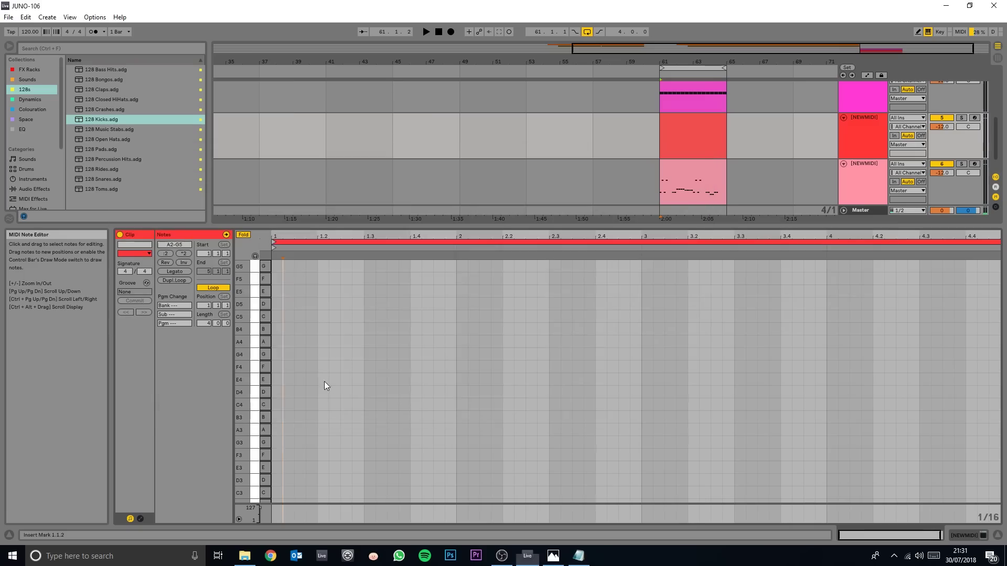
right_click(333, 382)
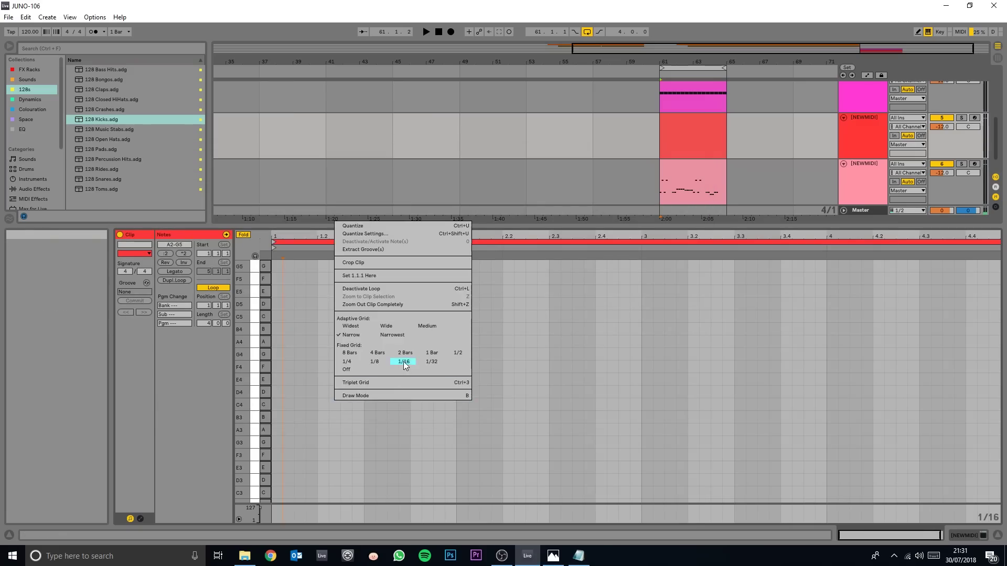
click(404, 361)
double_click(277, 430)
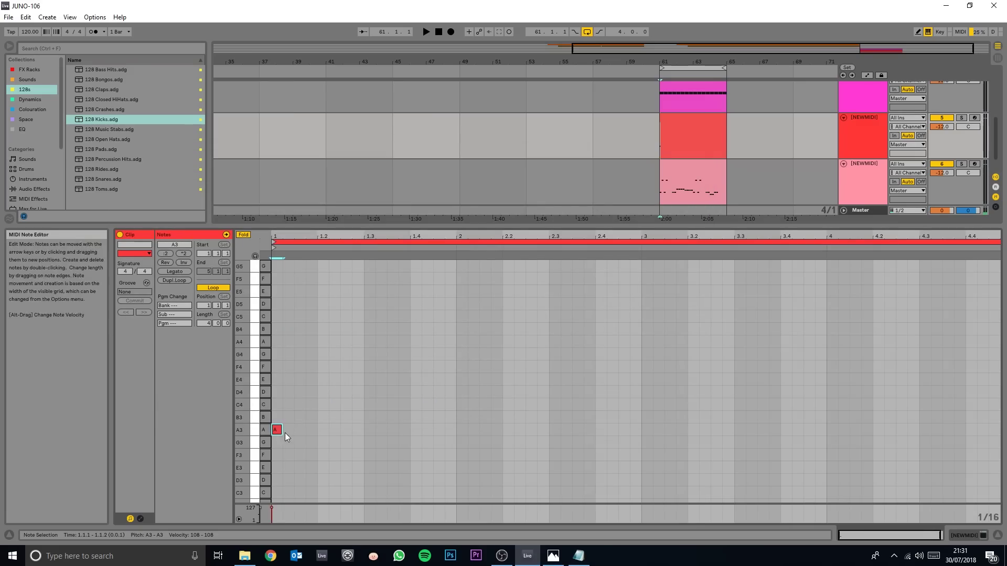
drag(282, 430, 292, 431)
key(ctrl+d)
key(alt+Tab)
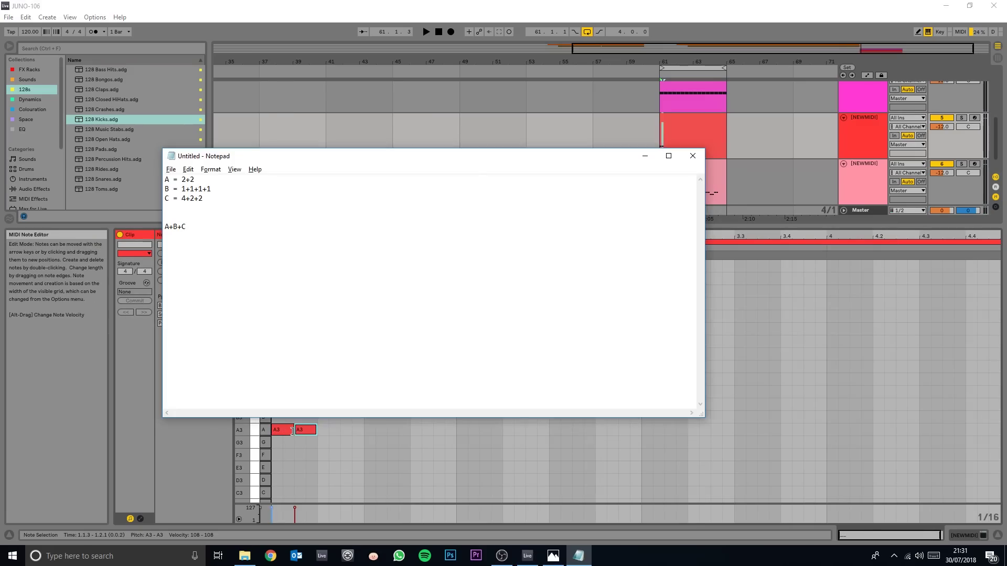
key(alt+Tab)
- Enter group B (1+1+1+1) as four sixteenth A3 notes from 1.2, and check the formula in Notepad
double_click(323, 430)
key(ctrl+d)
key(ctrl+d)
key(ctrl+d)
key(alt+Tab)
key(alt+Tab)
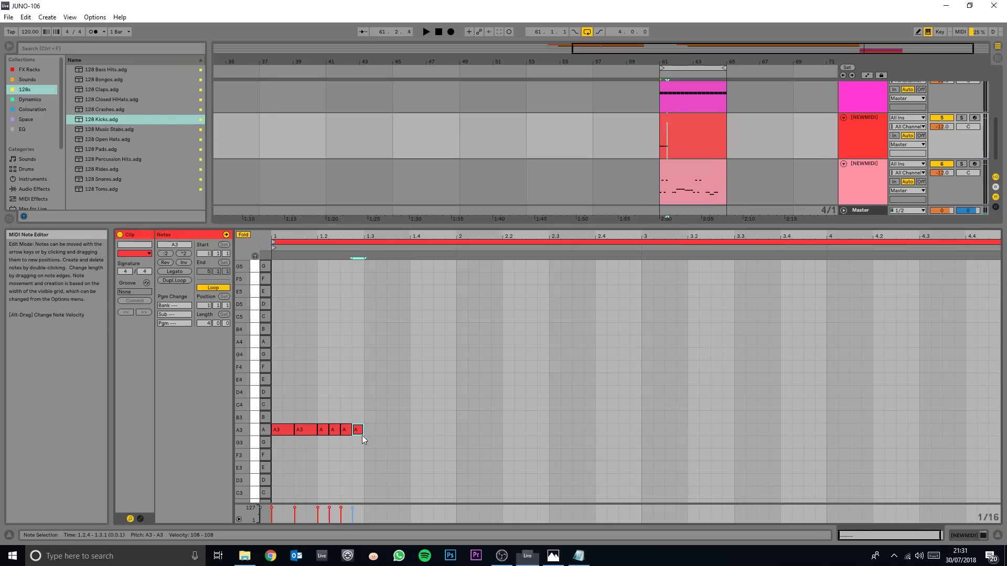
- Enter group C (4+2+2) on A3 from 1.3 to the end of bar 1, following the Notepad formula
key(ctrl+d)
drag(375, 431, 433, 431)
double_click(415, 430)
key(alt+Tab)
key(alt+Tab)
key(ctrl+d)
drag(287, 411, 442, 436)
click(411, 419)
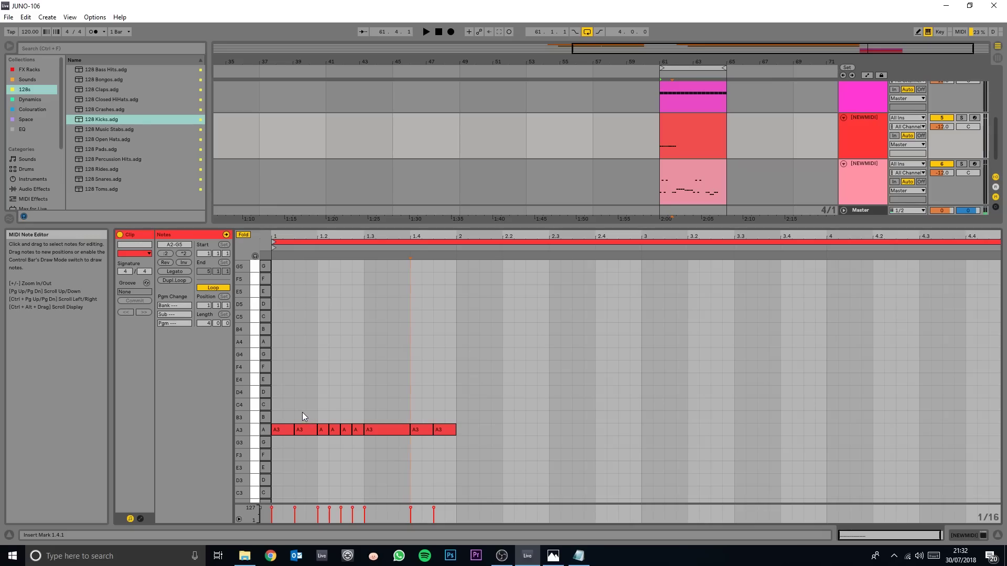
- Review the A, B and C note groups of bar 1 by selecting them in turn
drag(285, 414, 309, 433)
drag(323, 397, 416, 411)
click(416, 411)
drag(305, 407, 300, 435)
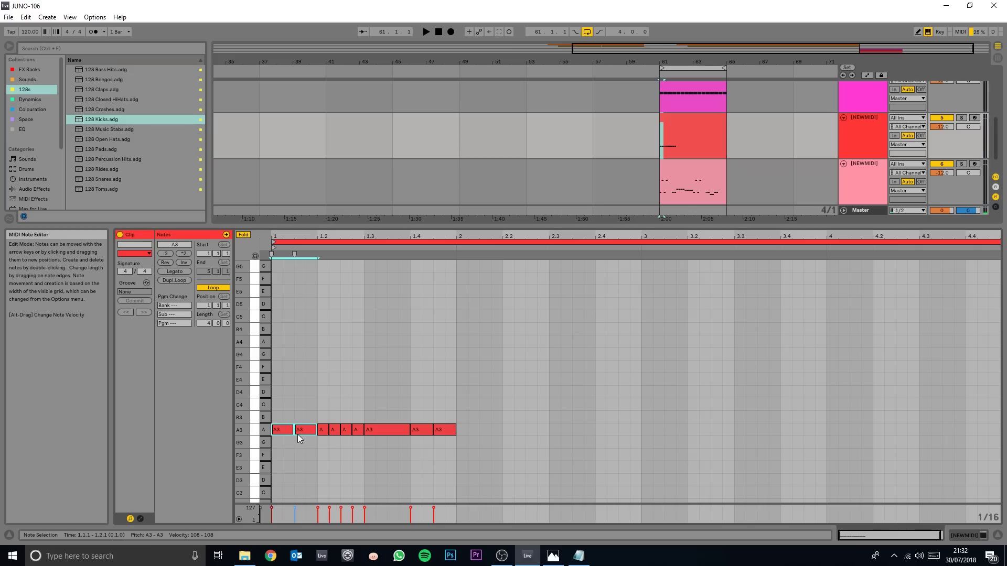
drag(318, 413, 443, 434)
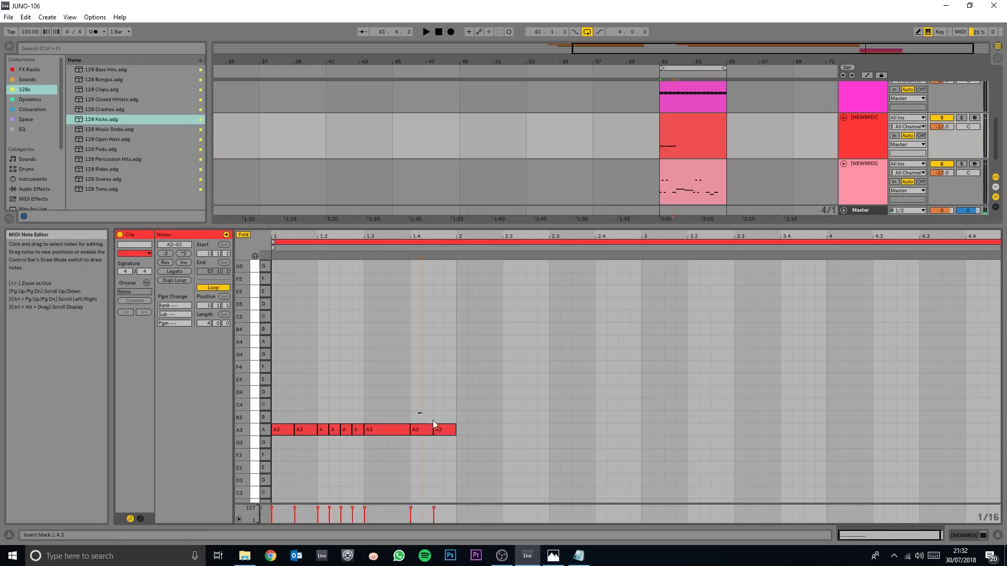
drag(391, 412, 426, 423)
click(386, 395)
- Duplicate the bar 1 notes three times to fill all four bars, and play the rhythm back
drag(445, 415, 294, 445)
key(ctrl+a)
key(ctrl+d)
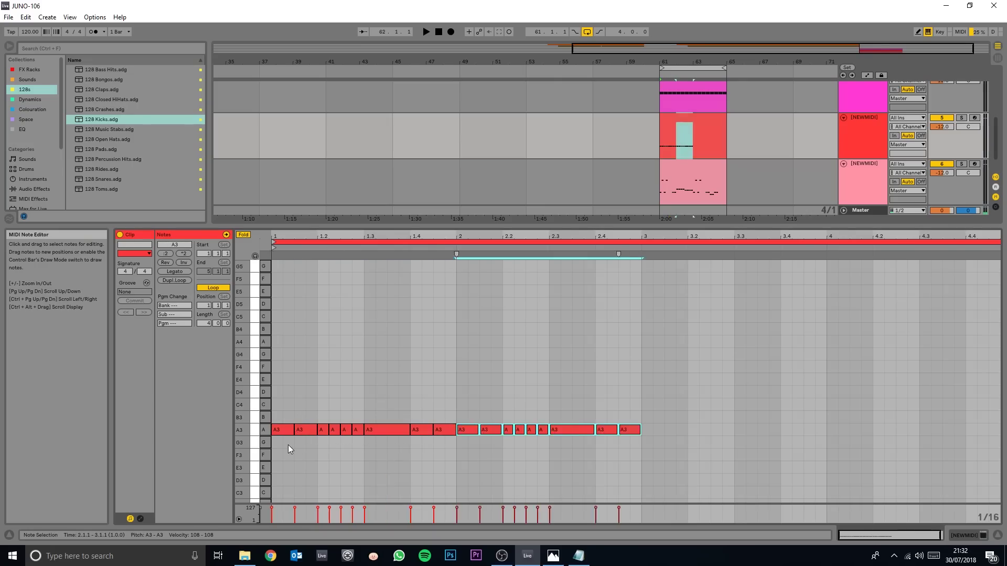
key(ctrl+d)
key(ctrl+d)
key(space)
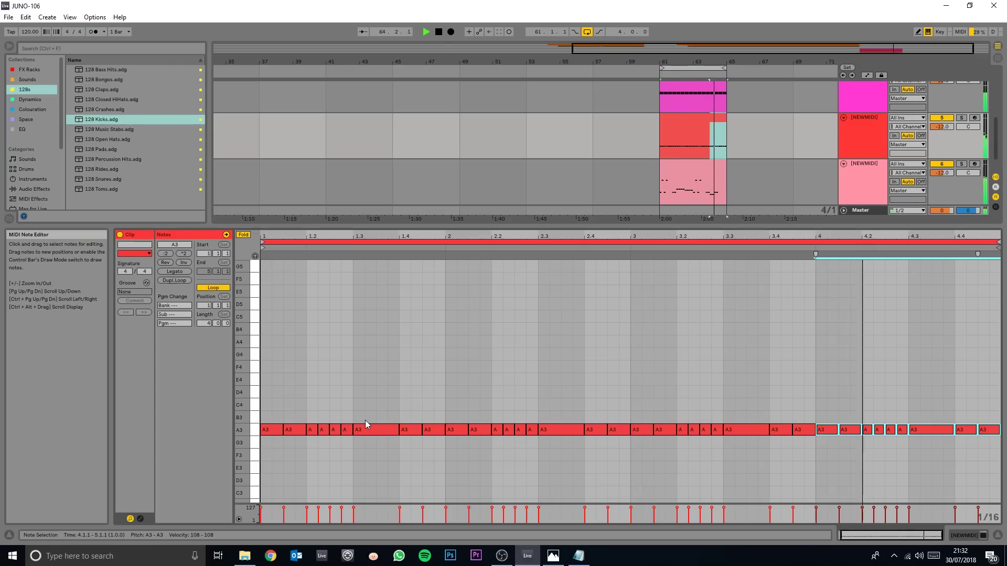
key(space)
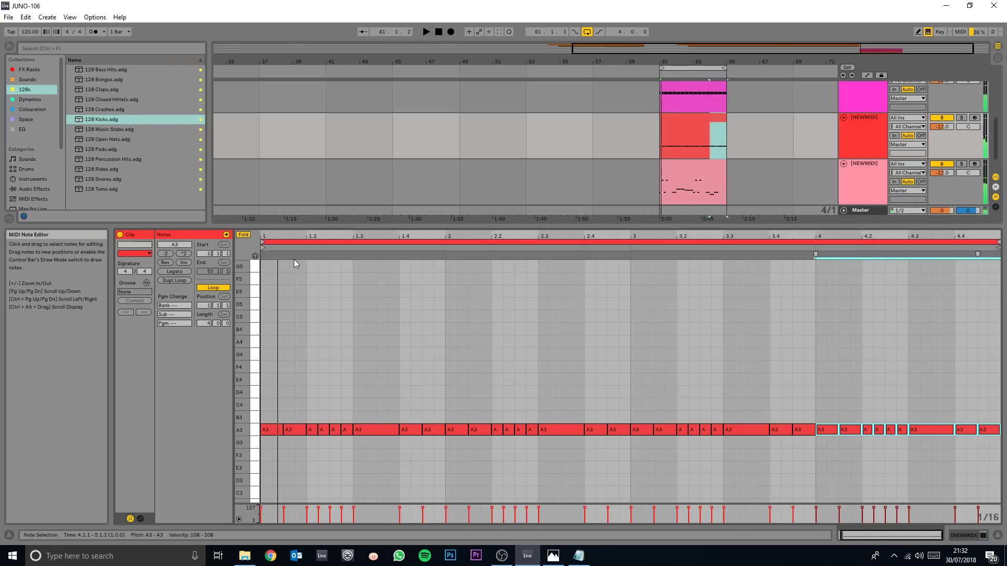
- Check the A+B+C formula in Notepad, and raise the four B notes at 1.2 to C4
click(348, 358)
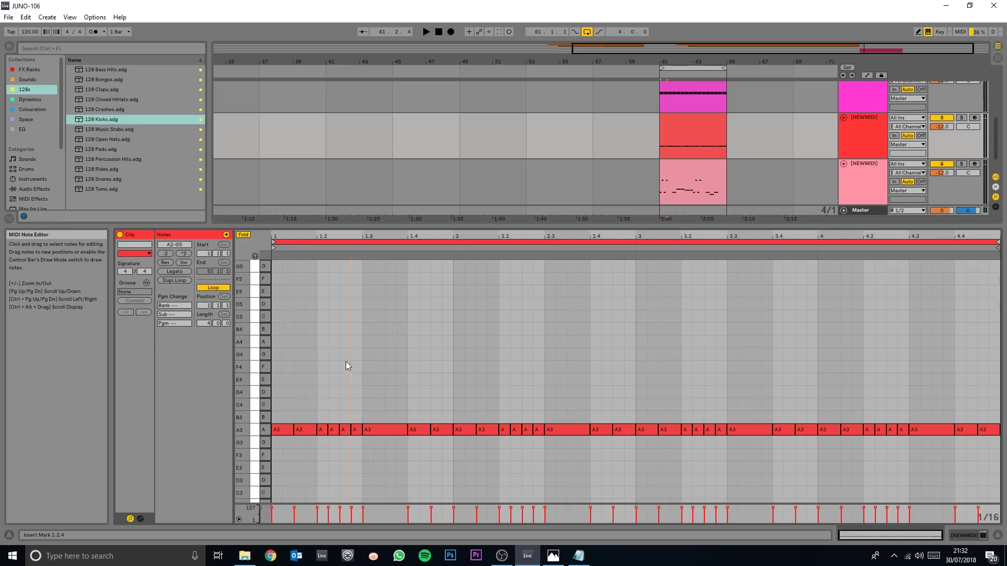
key(alt+Tab)
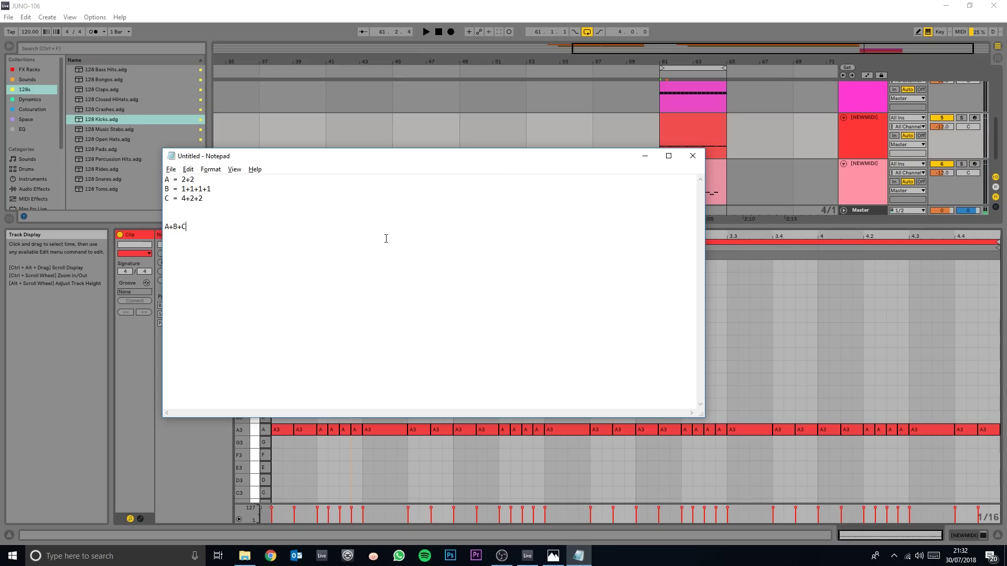
click(737, 326)
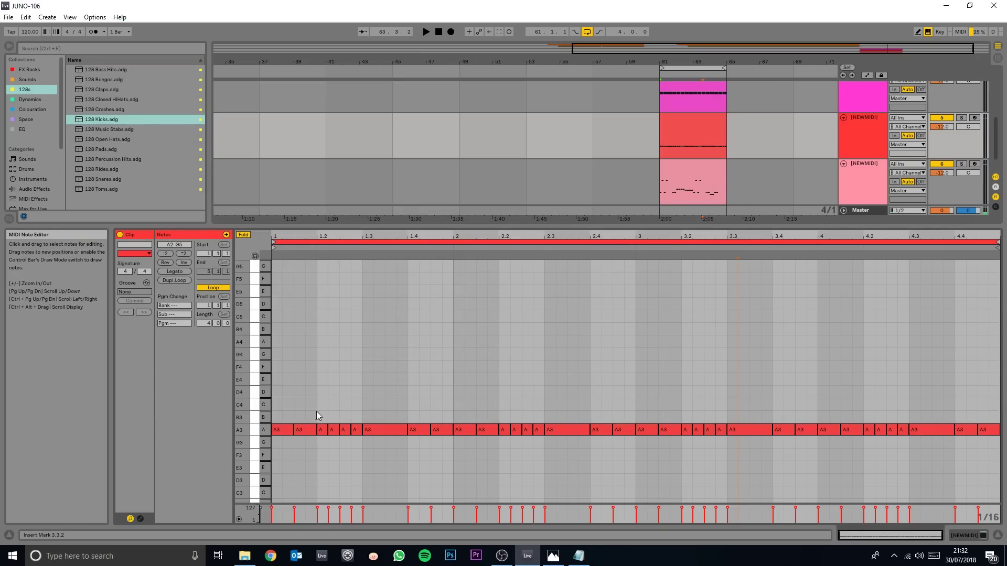
drag(320, 413, 344, 393)
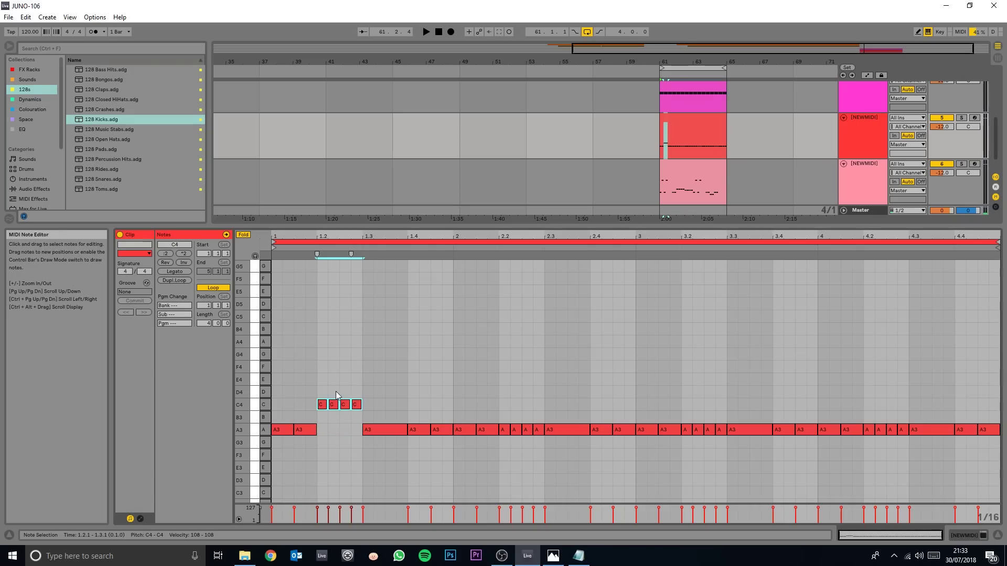
- Raise the last three notes of the first B group to E4, F4 and G4 as an ascending run
click(339, 391)
key(Up)
key(Up)
key(Up)
key(Up)
drag(341, 390, 353, 375)
key(Up)
key(Up)
key(Up)
click(357, 357)
click(344, 355)
key(Down)
- Raise the three C group notes in bar 1 from 1.3 by an octave to A4
drag(372, 403, 449, 441)
key(Up)
key(Up)
key(Up)
key(Up)
key(Up)
key(Up)
key(Up)
key(Up)
key(Up)
key(Up)
key(Up)
key(Up)
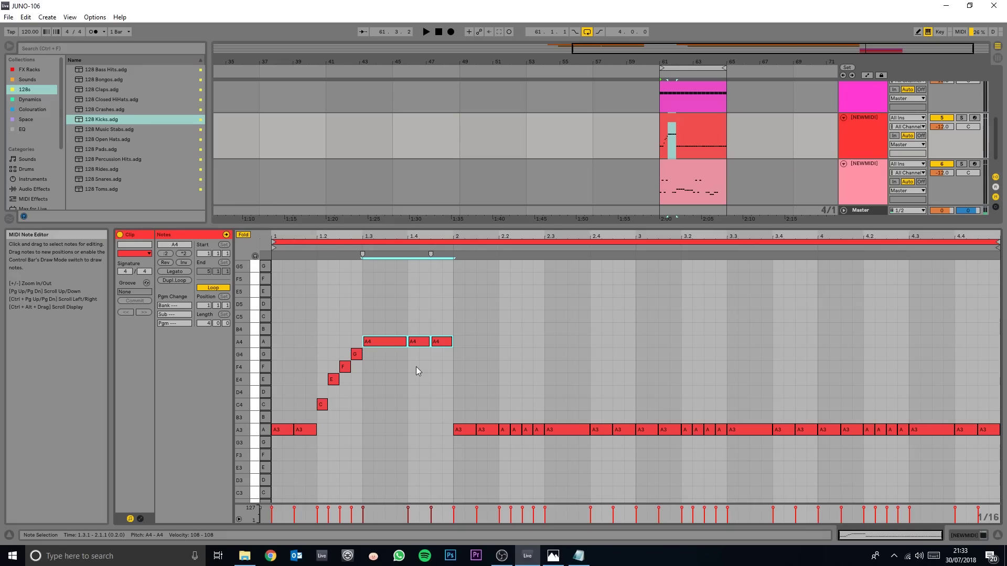
- Play the melody, and open the red track's four-bar clip to view its notes during playback
key(space)
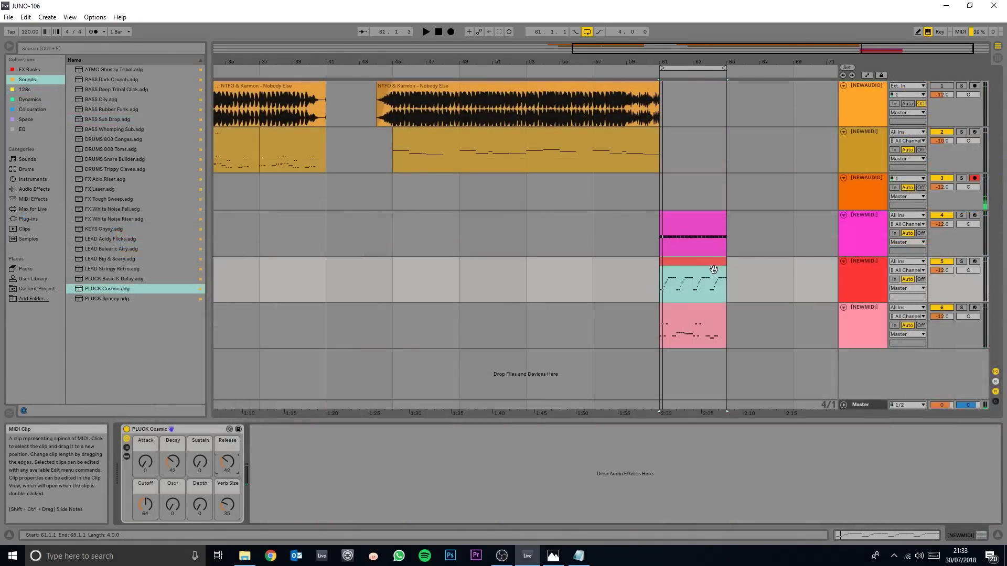
double_click(713, 269)
scroll(823, 161, down, 2)
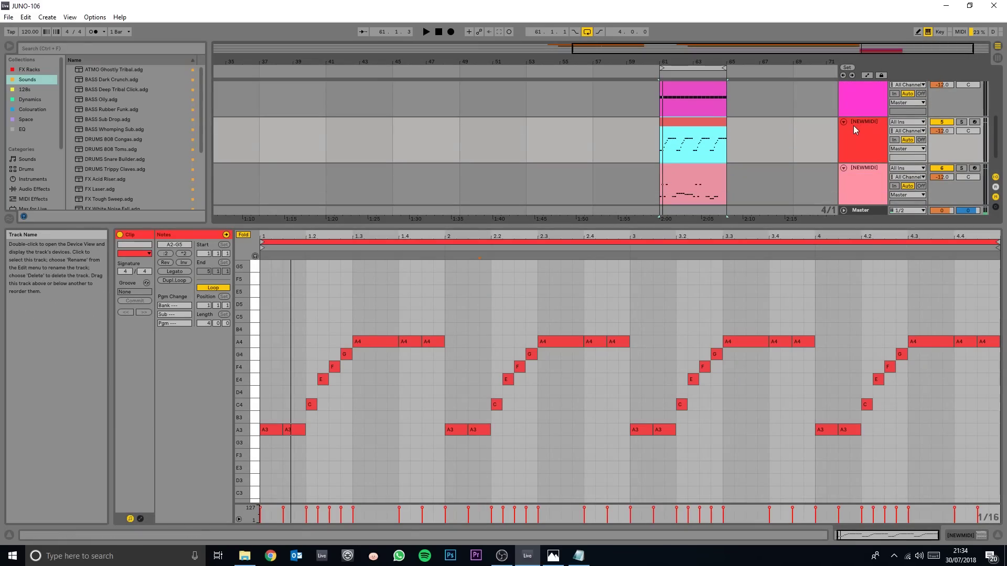
key(space)
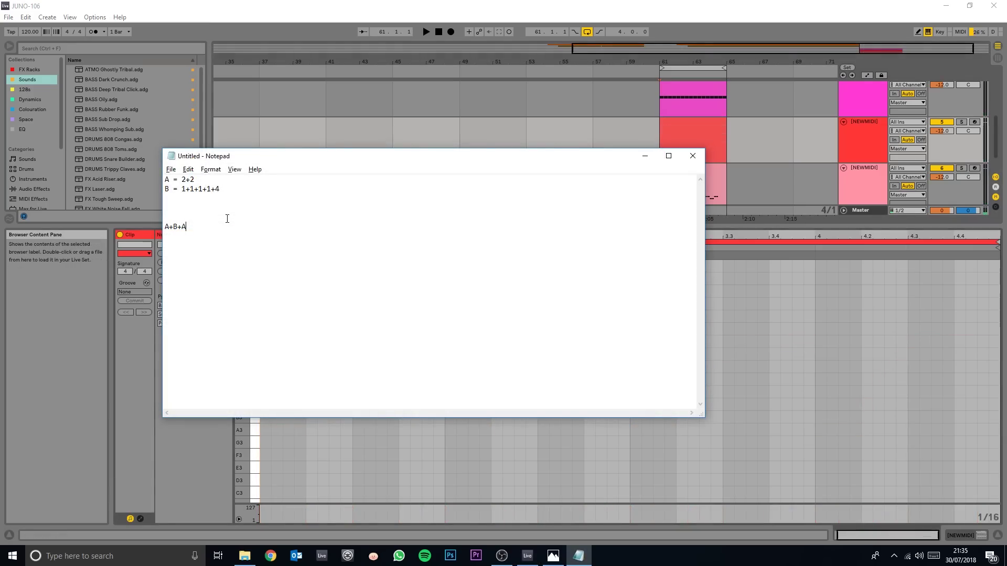
- Move the A+B+A formula up two lines in Notepad and write A+B+a / A+B+A / A+B+a / A+b+a below it
click(225, 188)
key(Delete)
key(Delete)
click(229, 215)
drag(181, 189, 231, 193)
click(231, 199)
key(Return)
text(A)
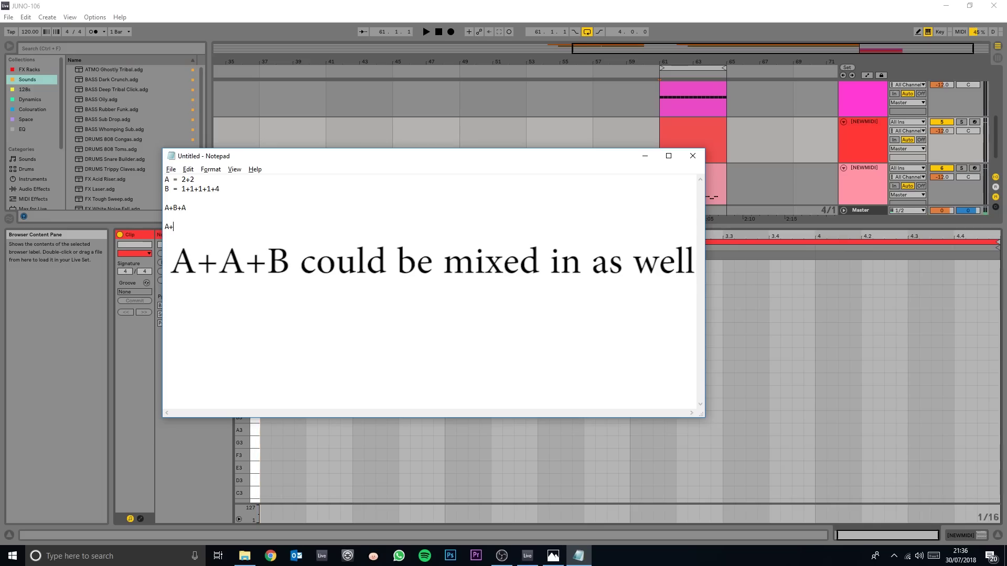
text(+a / A+B+A / A+B+a / A+b+a)
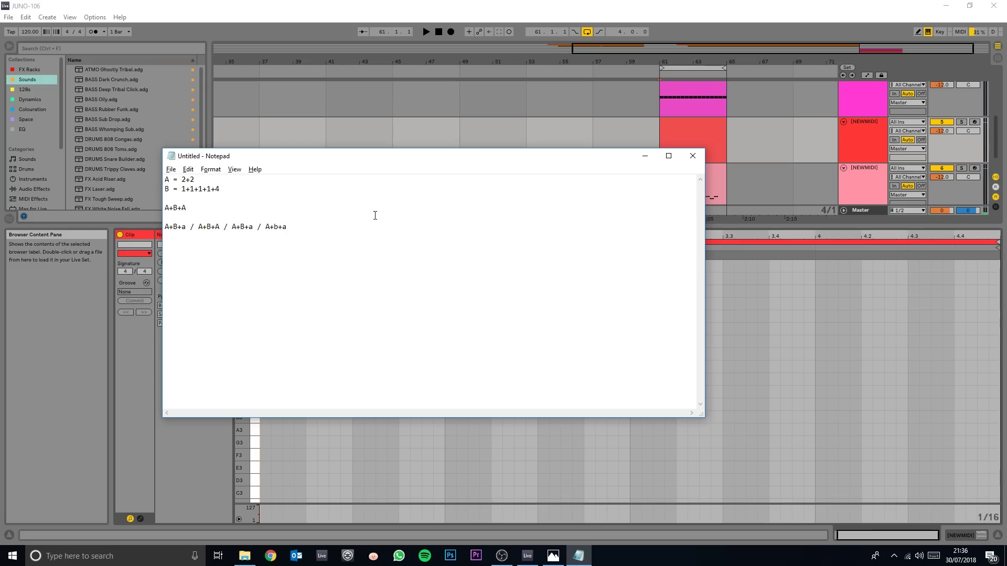
- Return to the project, select the red track's empty clip, and check the new formula in Notepad
click(792, 146)
scroll(792, 147, up, 1)
scroll(757, 146, down, 1)
click(703, 131)
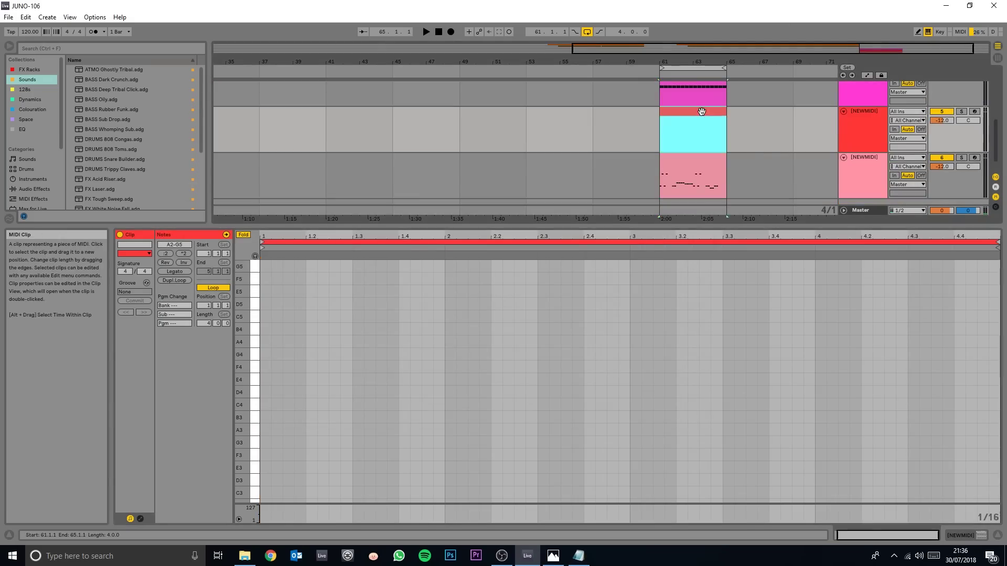
key(alt+Tab)
key(alt+Tab)
- Enter group A (2+2) as two A3 notes from 1.1, play them briefly, and check the formula
click(352, 450)
double_click(265, 429)
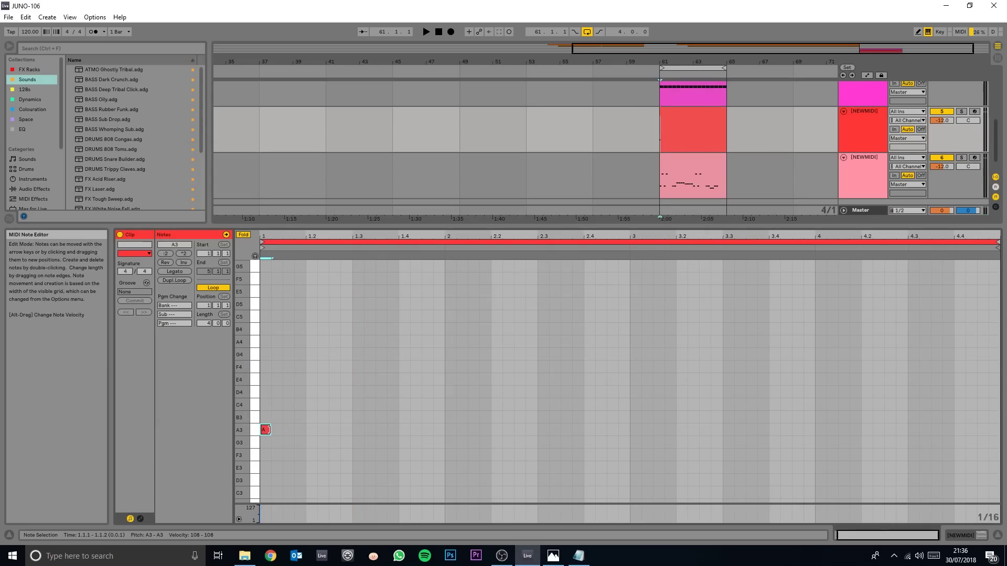
key(ctrl+d)
key(alt+Tab)
key(alt+Tab)
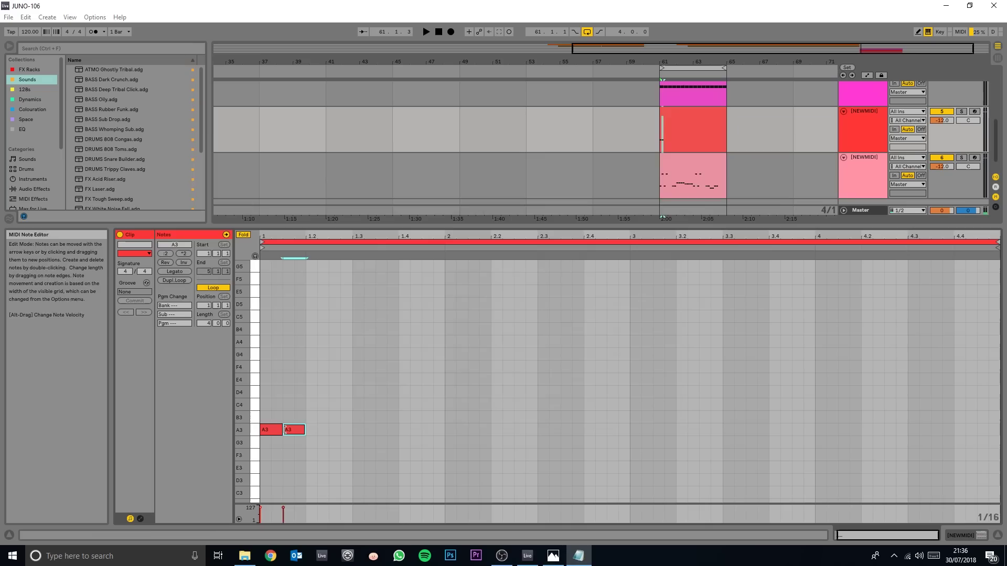
key(space)
key(space)
key(alt+Tab)
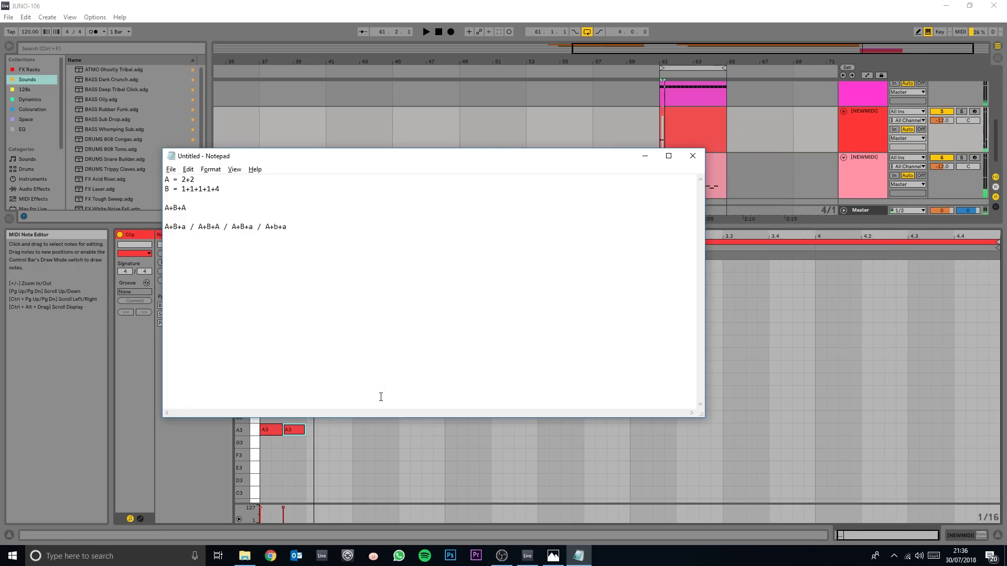
- Enter group B (1+1+1+1+4) on A3 from 1.2: four sixteenth notes followed by one four-sixteenth note
key(alt+Tab)
double_click(311, 429)
key(alt+Tab)
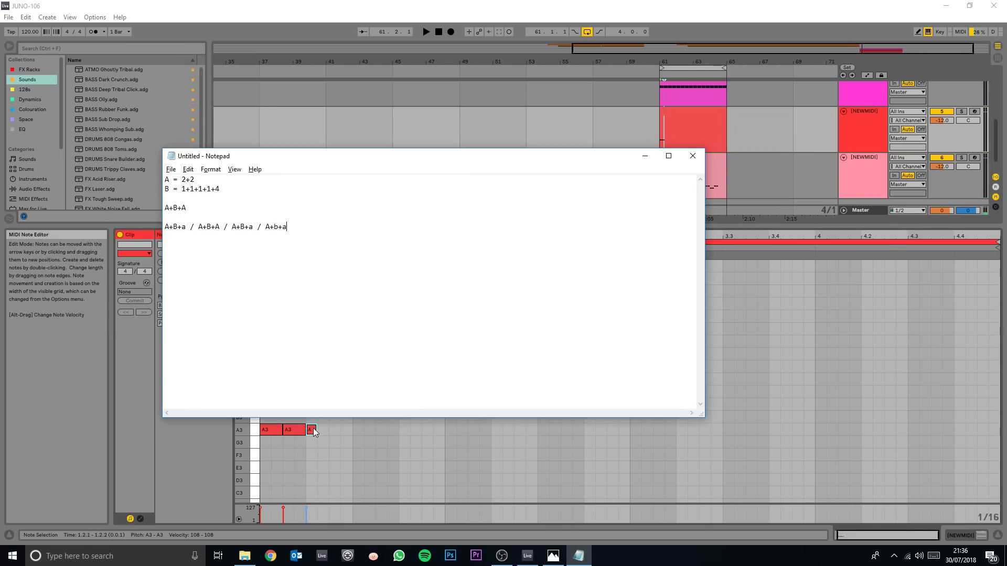
key(alt+Tab)
key(ctrl+d)
key(ctrl+d)
key(ctrl+d)
key(alt+Tab)
key(alt+Tab)
key(ctrl+d)
drag(364, 430, 401, 429)
key(alt+Tab)
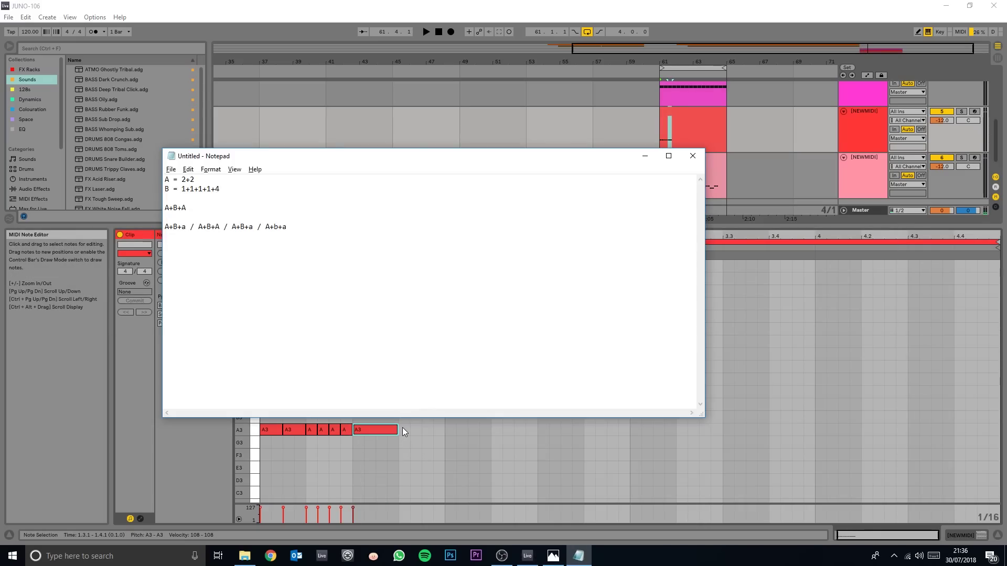
- Add the closing A group (2+2) as two A3 notes from 1.4, and deactivate both notes
key(alt+Tab)
double_click(403, 429)
key(ctrl+d)
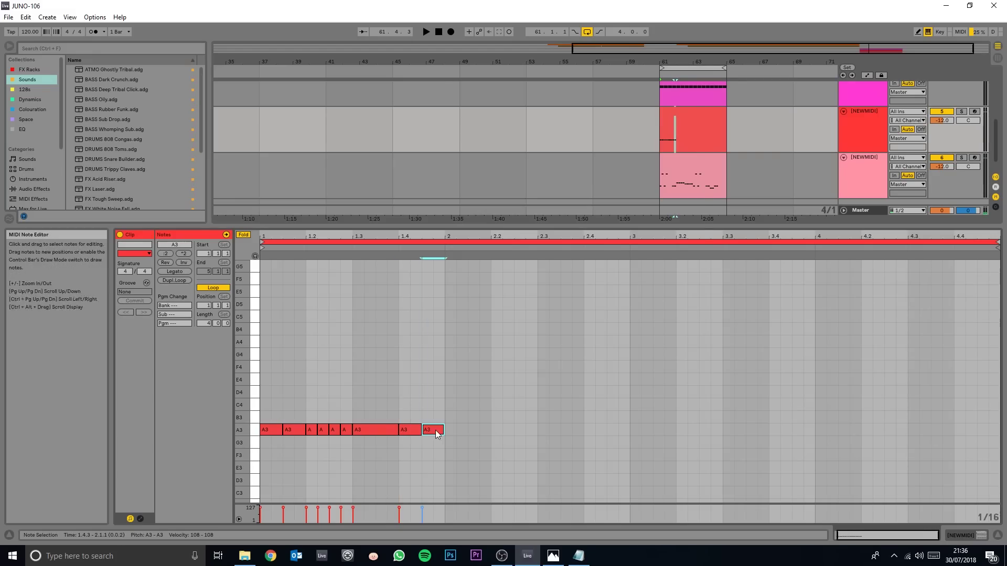
key(alt+Tab)
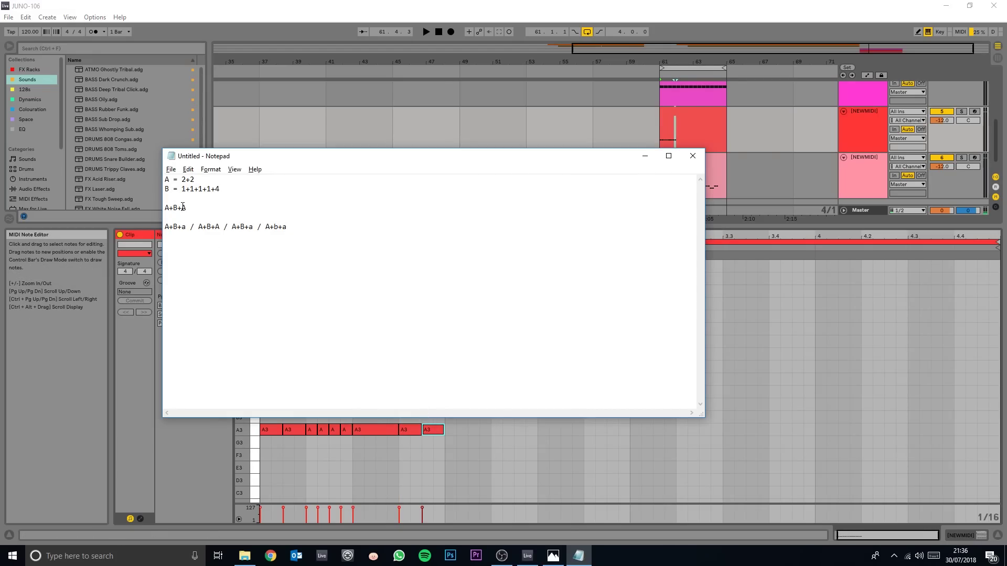
key(alt+Tab)
drag(405, 405, 442, 437)
key(0)
key(alt+Tab)
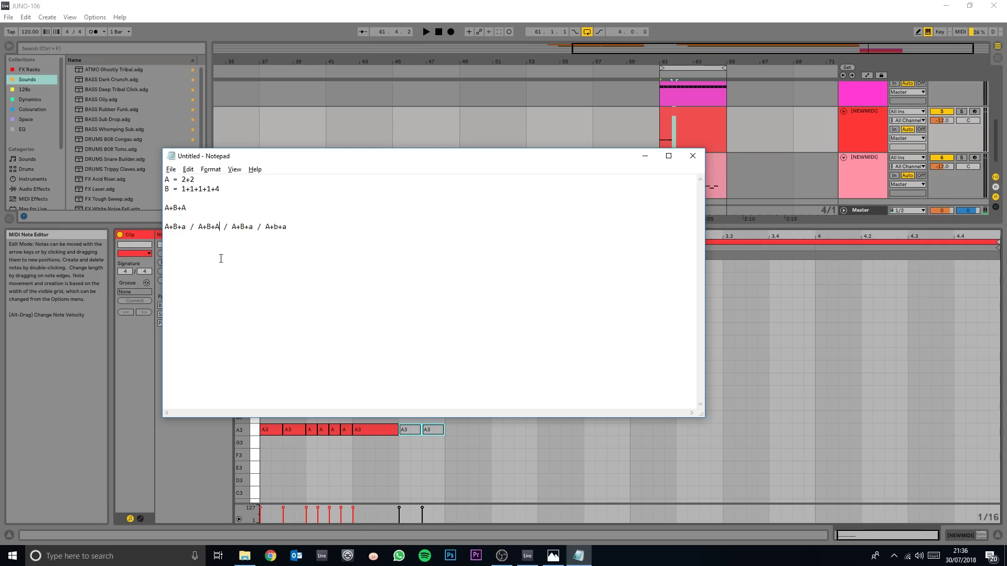
key(alt+Tab)
drag(439, 413, 264, 442)
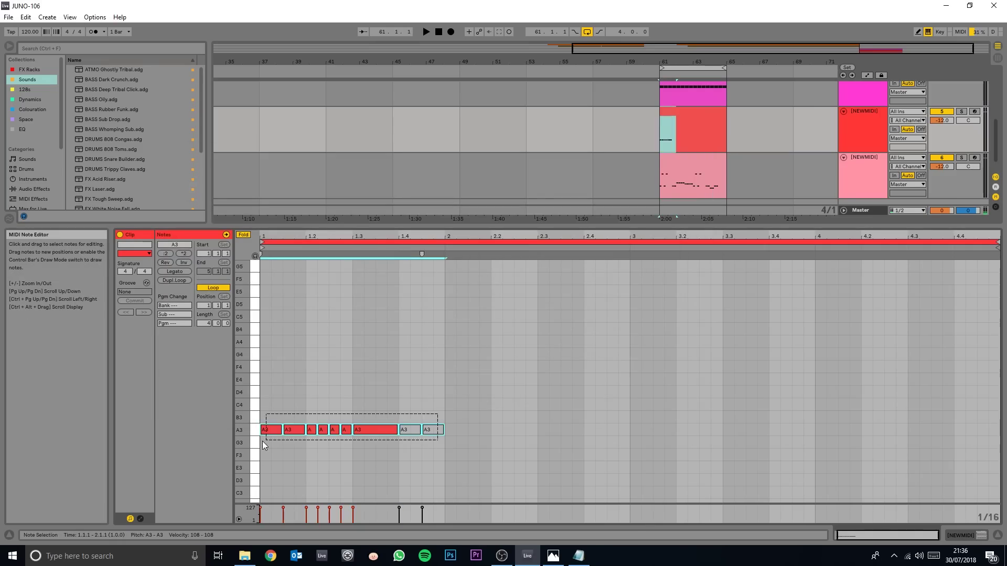
key(ctrl+d)
key(alt+Tab)
key(alt+Tab)
key(ctrl+z)
- Duplicate all bar 1 notes into bar 2, then reactivate the two closing A3 notes at 2.4 to match the A+B+A formula in Notepad
drag(433, 413, 270, 449)
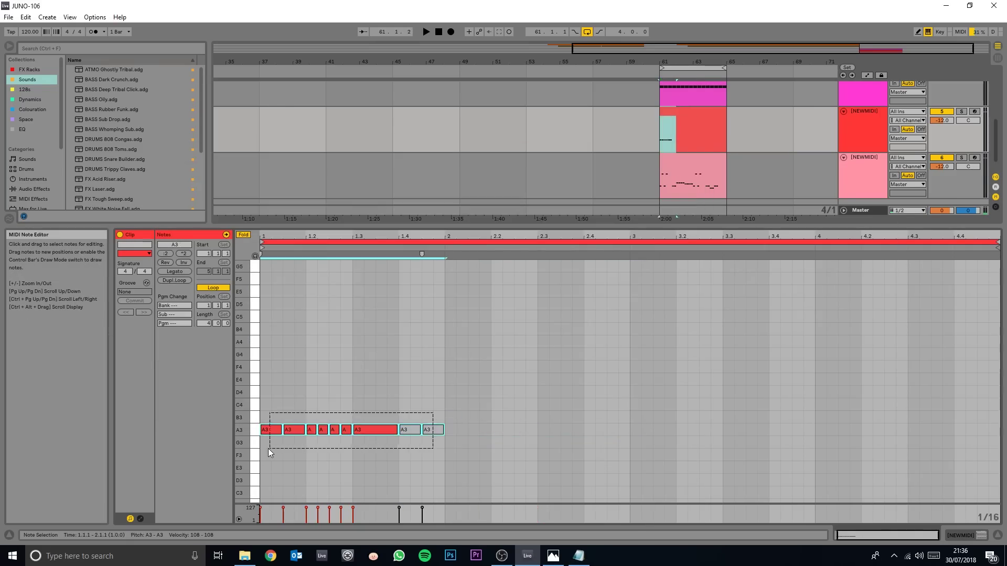
key(ctrl+d)
key(alt+Tab)
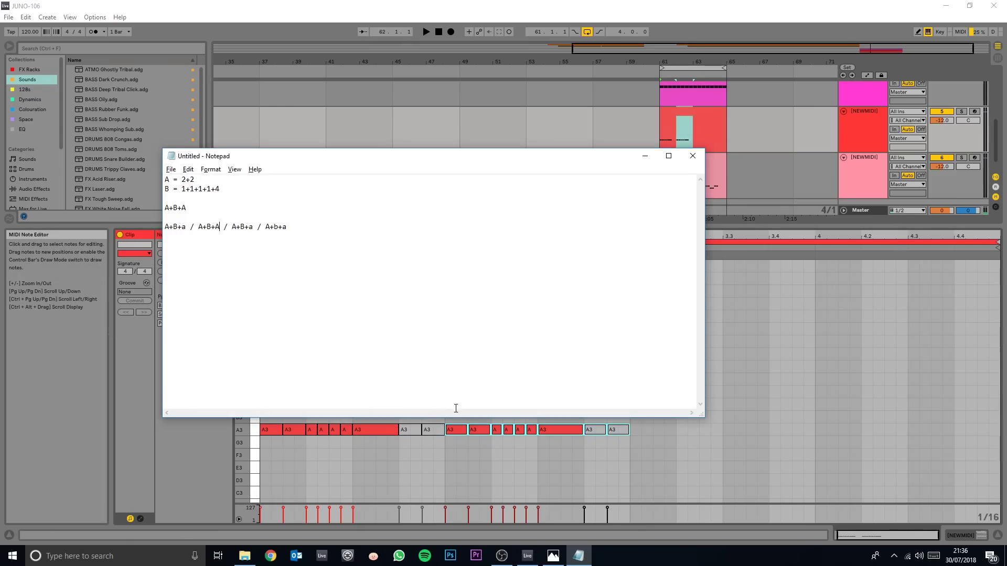
key(alt+Tab)
drag(590, 448, 612, 423)
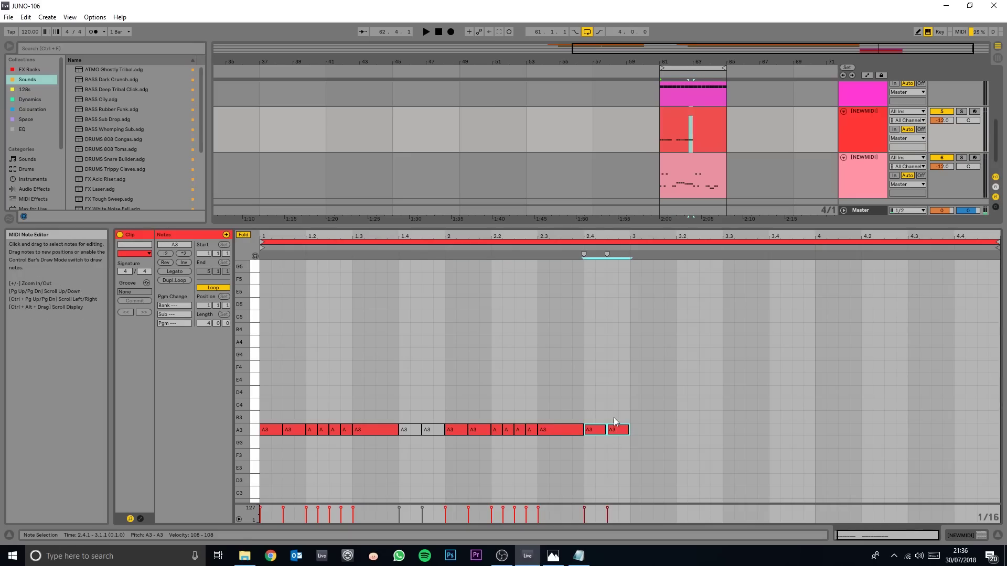
- Copy the bar 1 pattern to the start of bar 3 and check its two closing notes at 3.4 against the Notepad formula
drag(434, 410, 265, 447)
key(ctrl+c)
click(631, 410)
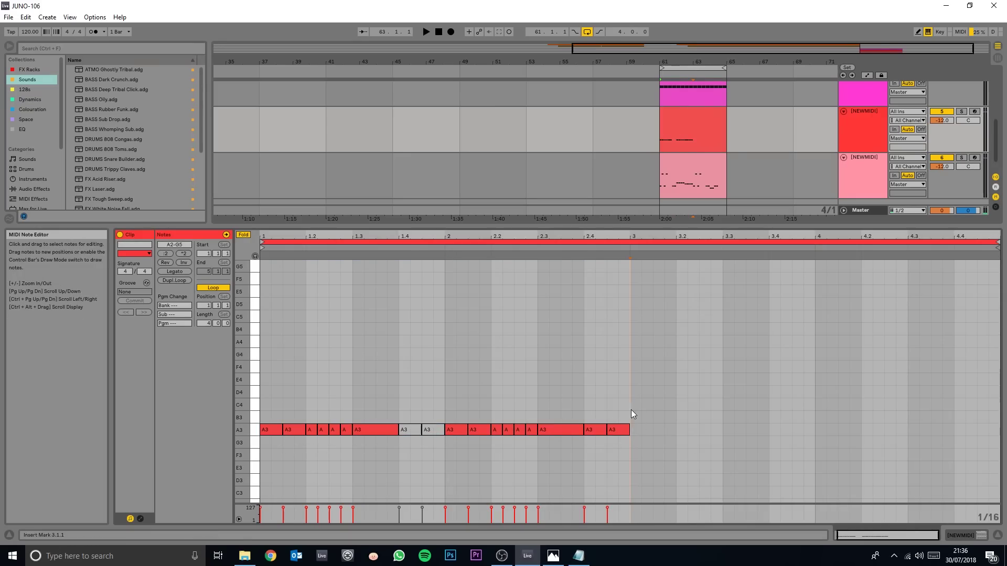
key(ctrl+v)
key(alt+Tab)
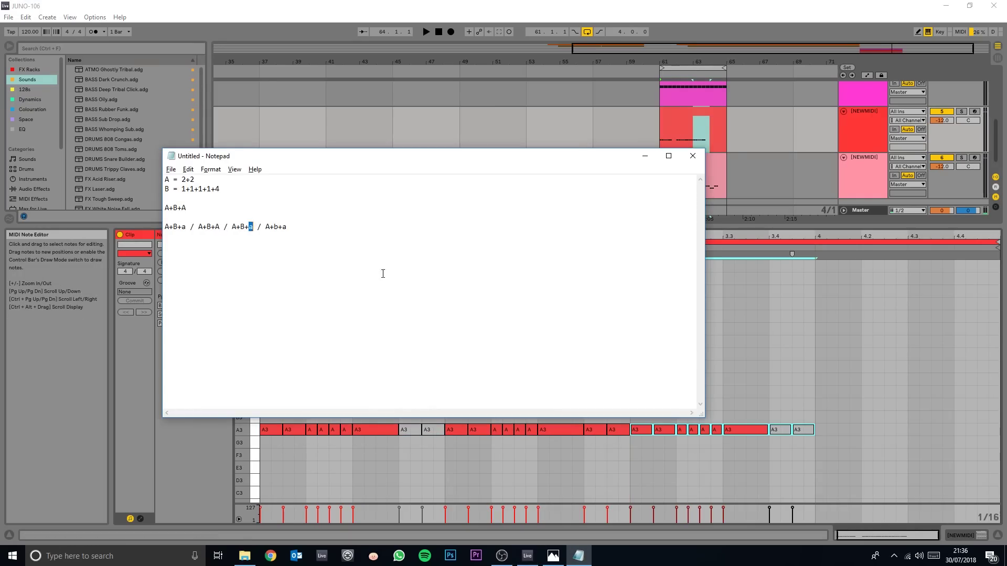
key(alt+Tab)
click(778, 415)
drag(779, 411, 805, 439)
key(alt+Tab)
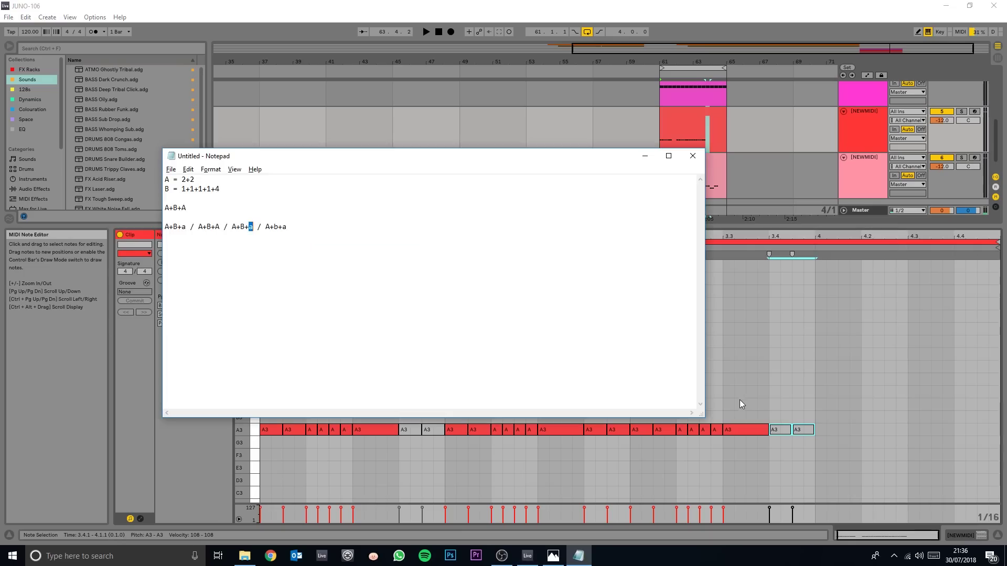
- Duplicate the bar 3 notes into bar 4 and deactivate every note from 4.2 to the end of the clip
key(alt+Tab)
drag(639, 414, 814, 445)
key(ctrl+d)
click(867, 415)
drag(867, 415, 998, 445)
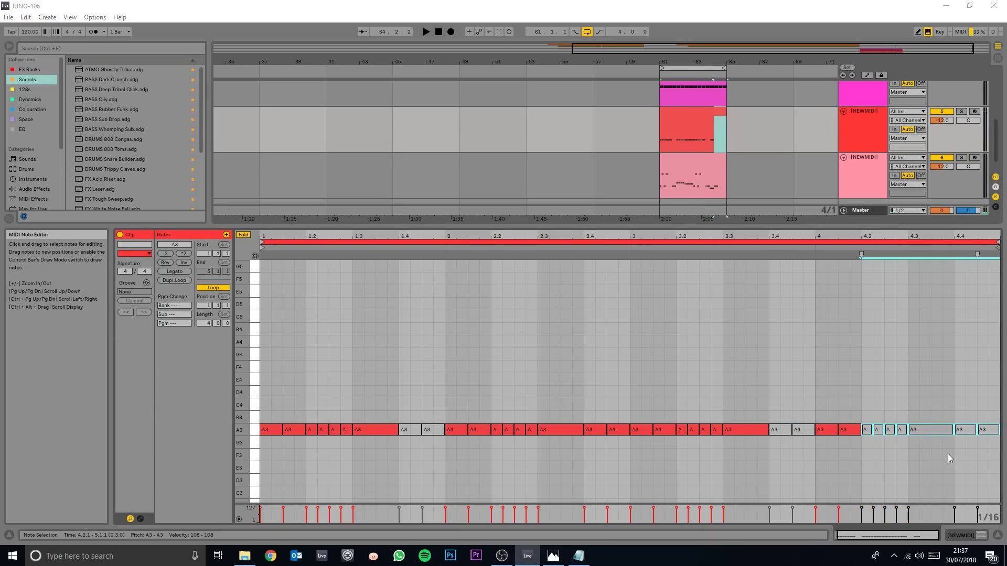
- Check the completed four-bar pattern against the formula in Notepad and play the clip
key(alt+Tab)
key(alt+Tab)
key(space)
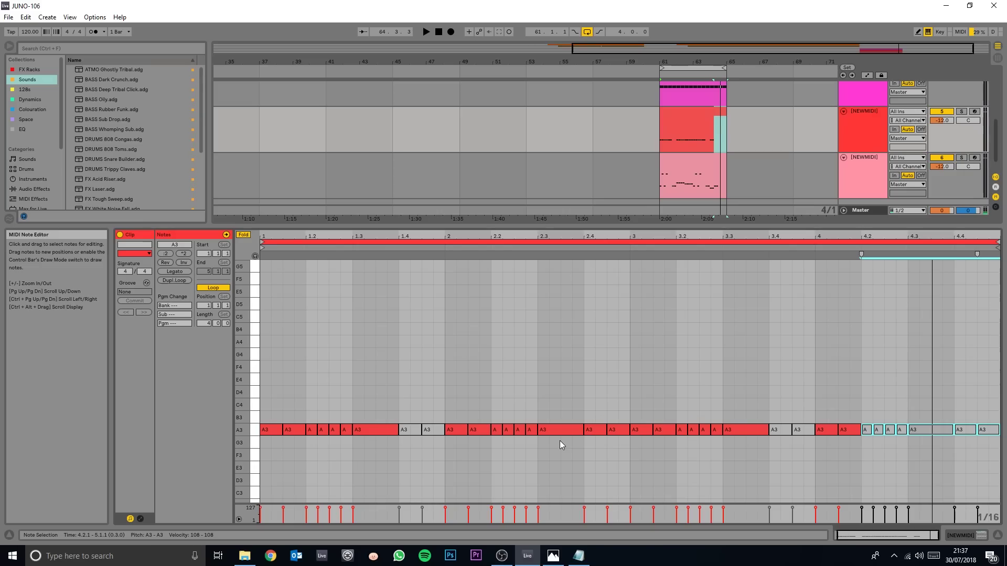
- Raise the group B notes in bars 1–3 to C4, E4, G4, A4 and E4, set both 2.4 notes to C4, and play the clip
key(ctrl+z)
key(ctrl+z)
key(ctrl+z)
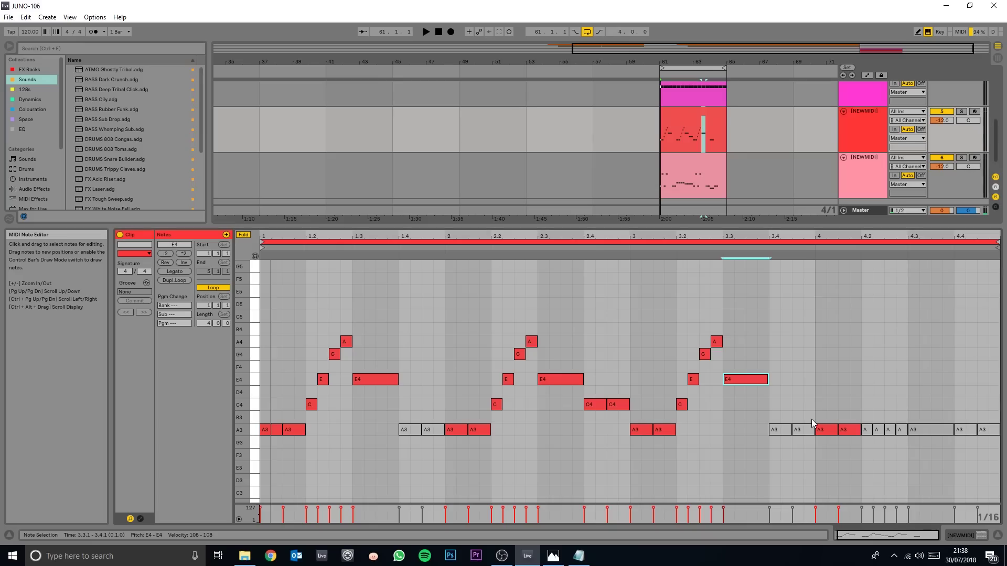
key(space)
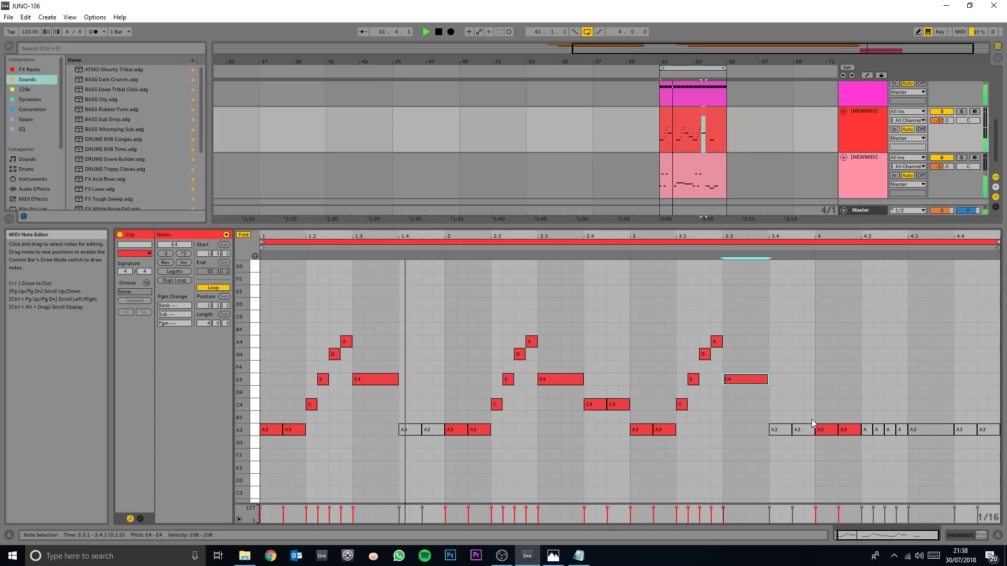